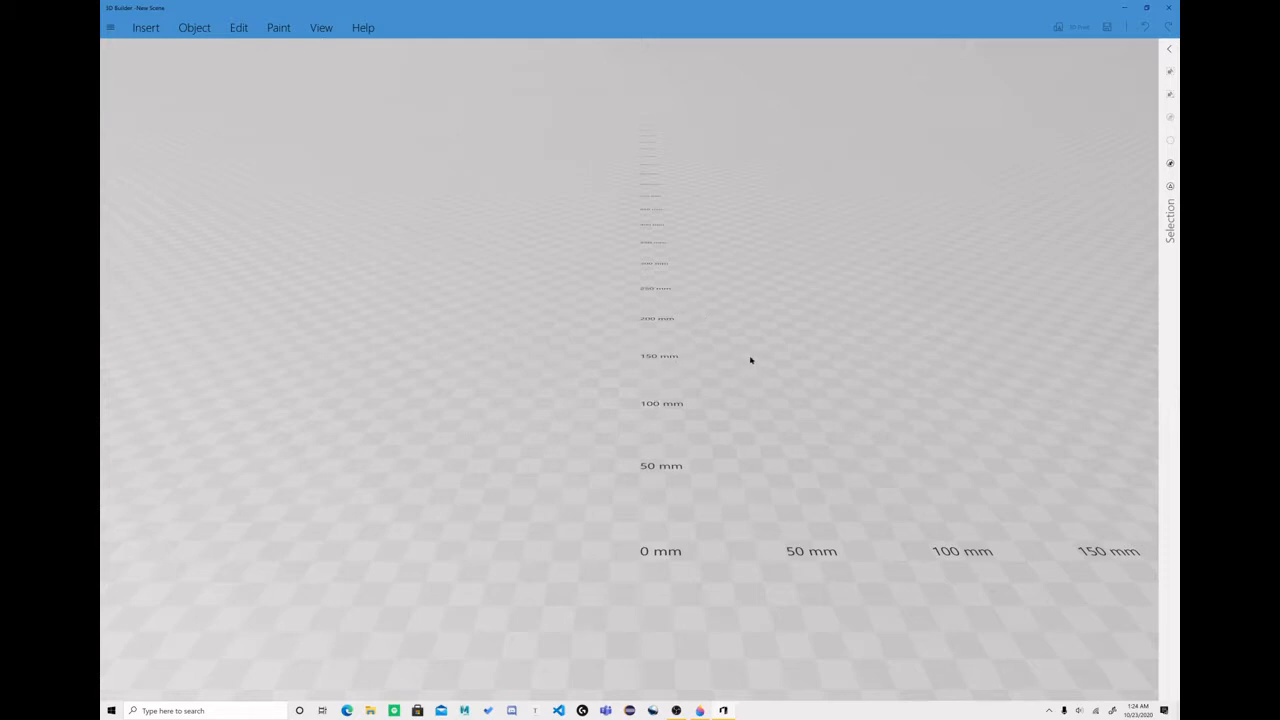
{"action": "left_click_drag", "start_coordinate": [746, 340], "coordinate": [689, 337]}
{"action": "scroll", "coordinate": [683, 314], "scroll_direction": "down", "scroll_amount": 4}
{"action": "scroll", "coordinate": [686, 321], "scroll_direction": "up", "scroll_amount": 5}
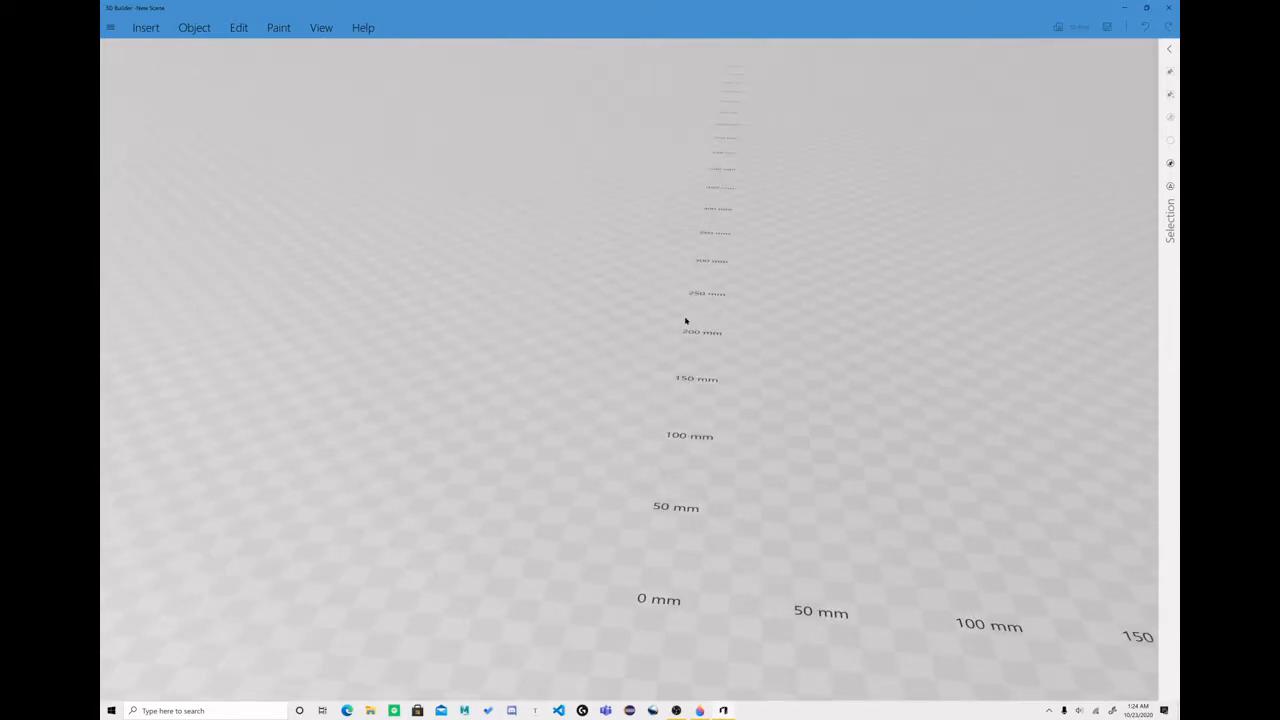
{"action": "scroll", "coordinate": [686, 321], "scroll_direction": "down", "scroll_amount": 4}
{"action": "scroll", "coordinate": [684, 322], "scroll_direction": "up", "scroll_amount": 5}
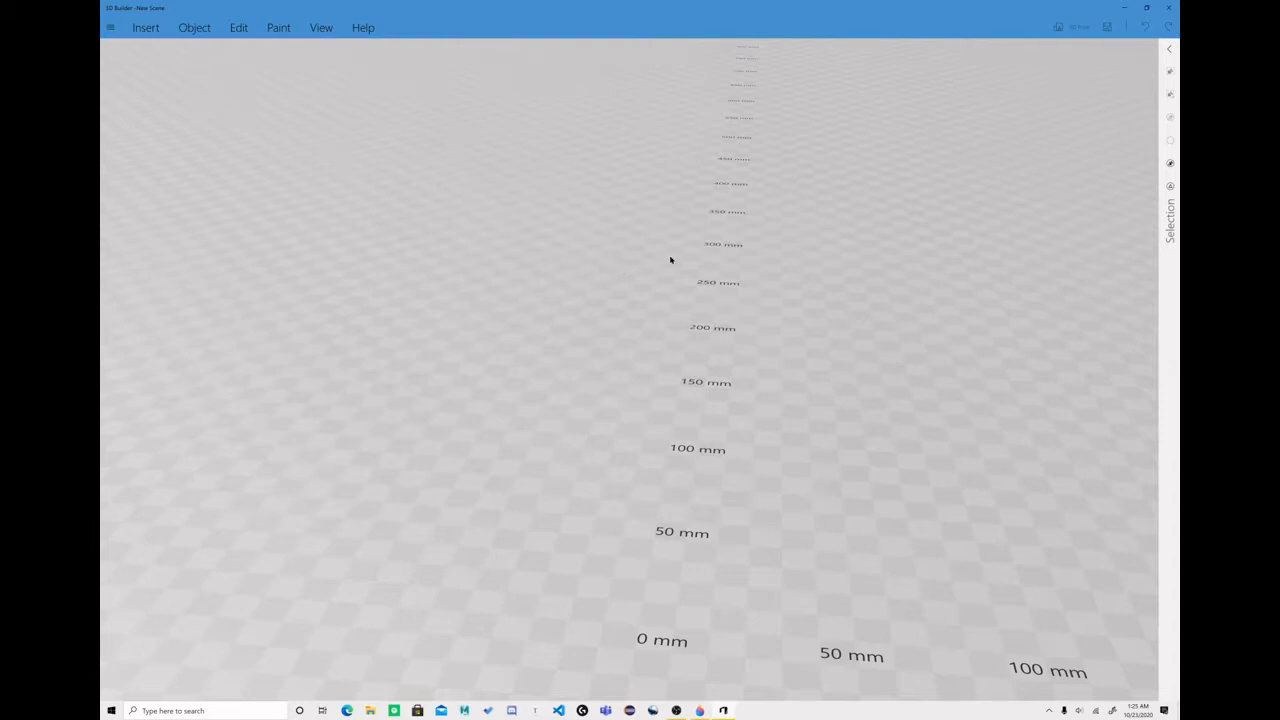
{"action": "scroll", "coordinate": [658, 335], "scroll_direction": "down", "scroll_amount": 1}
{"action": "right_click_drag", "start_coordinate": [657, 331], "coordinate": [500, 325]}
{"action": "scroll", "coordinate": [503, 276], "scroll_direction": "down", "scroll_amount": 2}
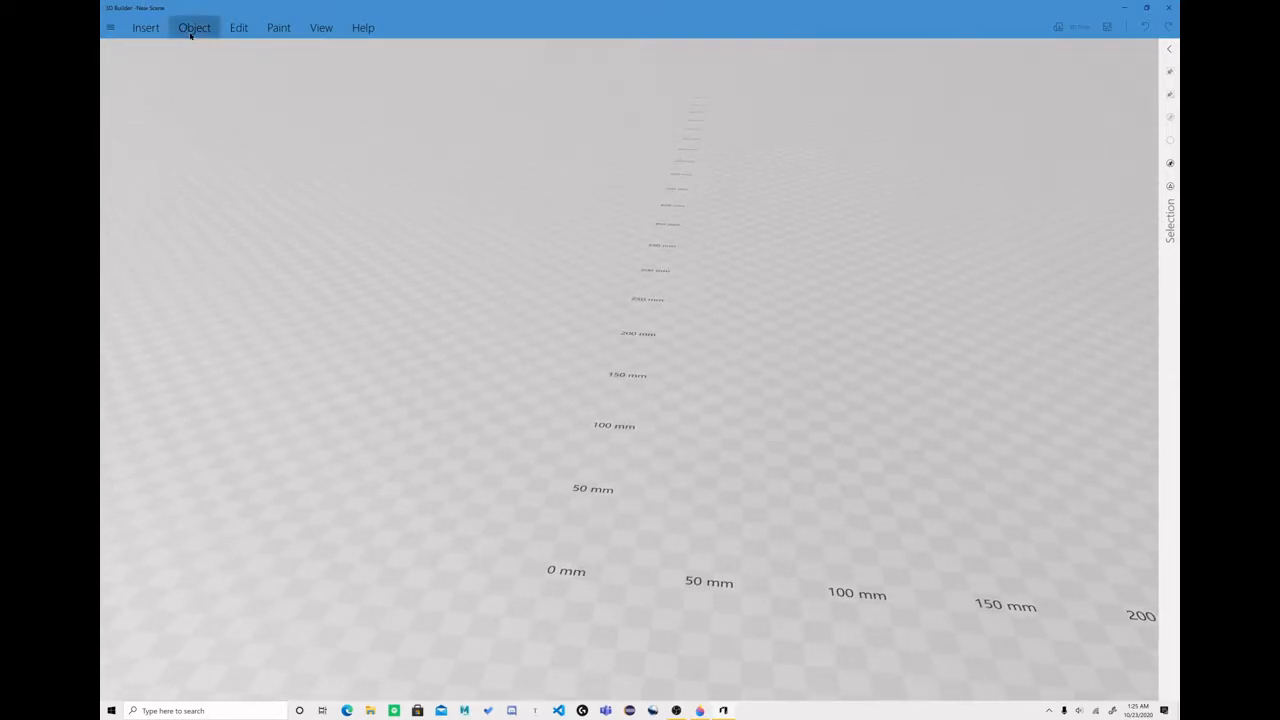
{"action": "left_click", "coordinate": [205, 28]}
{"action": "left_click", "coordinate": [145, 28]}
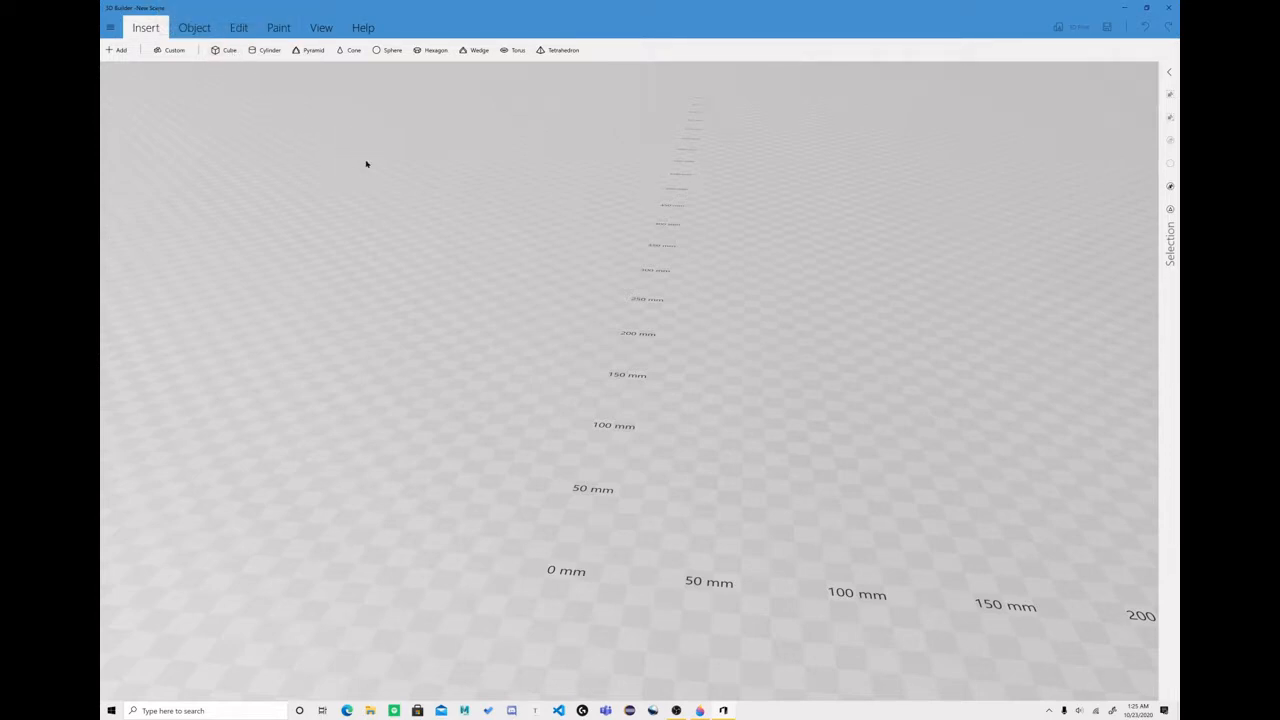
- Switch to Paint 3D and redo the undone strokes of the mug sketch's blue cylindrical body
{"action": "key", "text": "alt+Tab"}
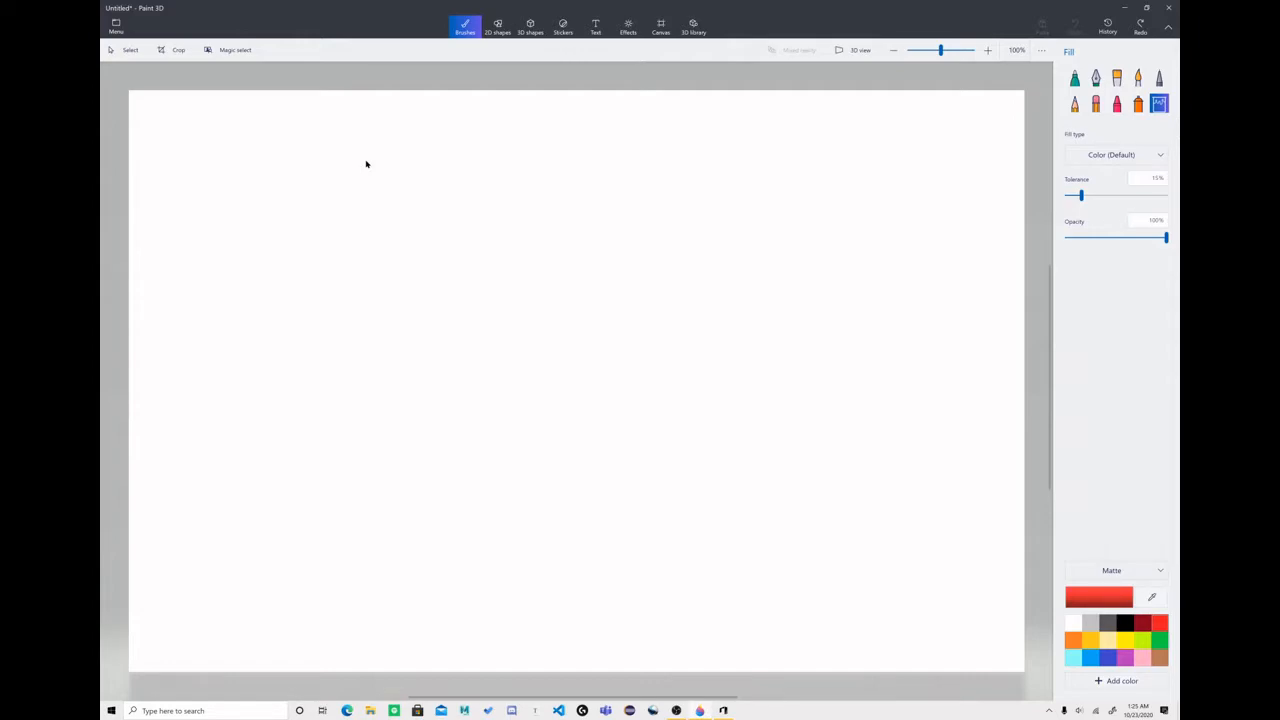
{"action": "key", "text": "ctrl+y"}
{"action": "key", "text": "ctrl+y"}
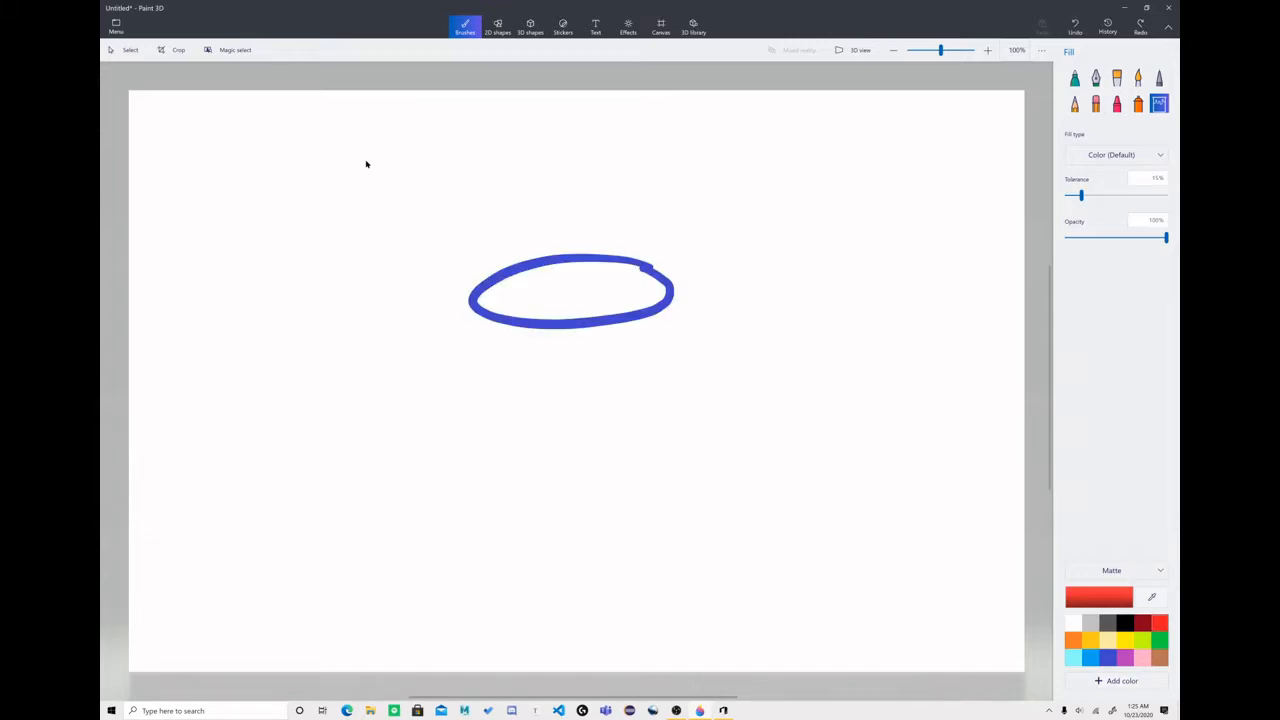
{"action": "key", "text": "ctrl+y"}
{"action": "key", "text": "ctrl+y"}
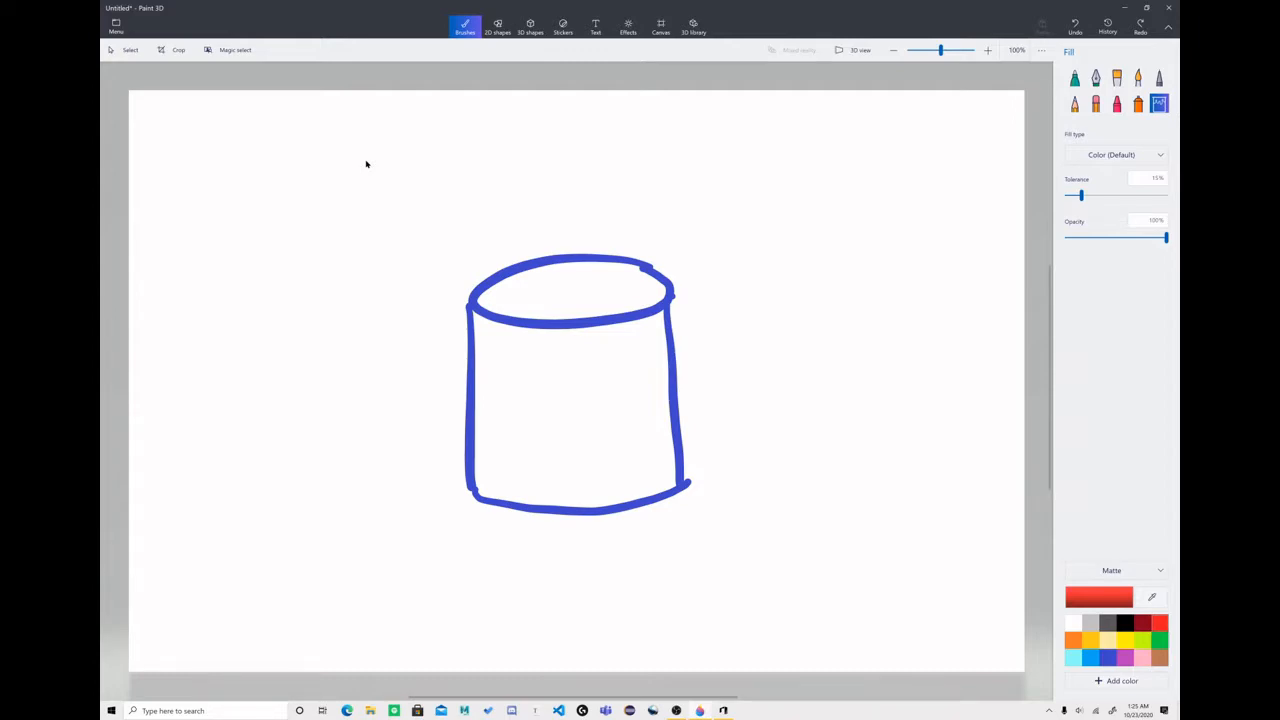
- Redo the mug sketch's orange hatched opening and its red handle, including the handle's red fill
{"action": "key", "text": "ctrl+y"}
{"action": "key", "text": "ctrl+y"}
{"action": "key", "text": "ctrl+y"}
{"action": "key", "text": "ctrl+y"}
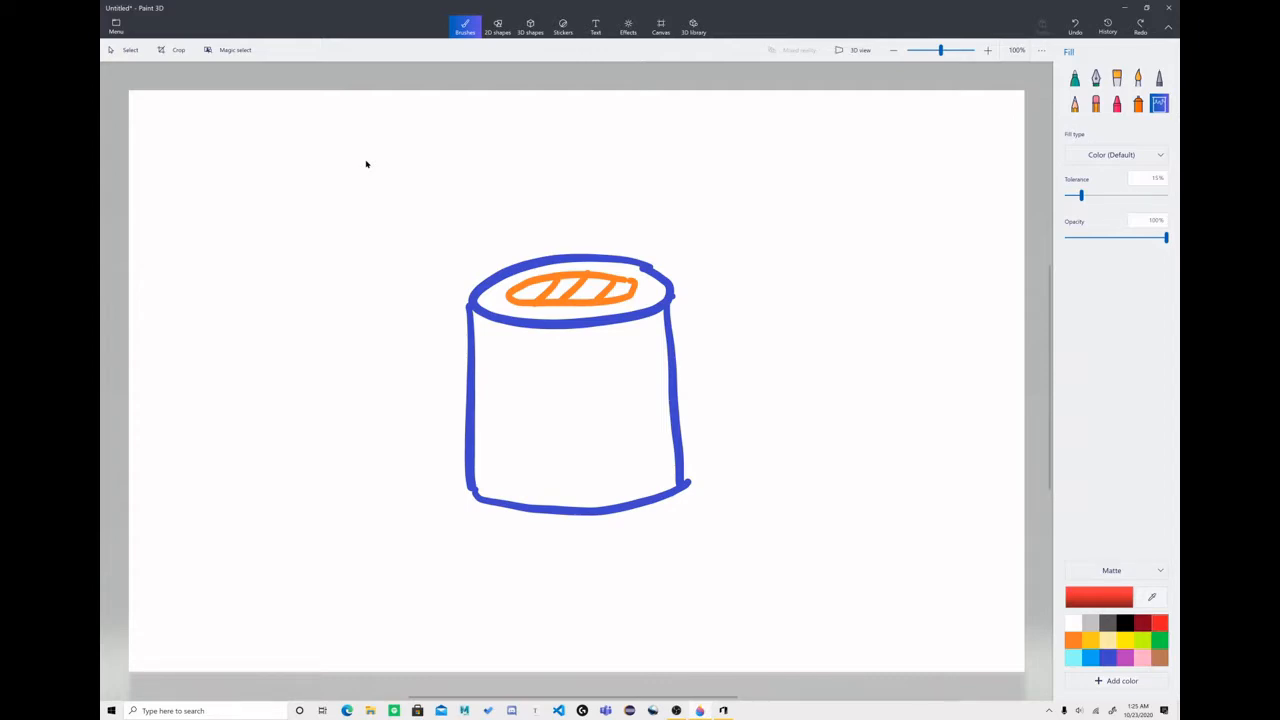
{"action": "key", "text": "ctrl+y"}
{"action": "key", "text": "ctrl+y"}
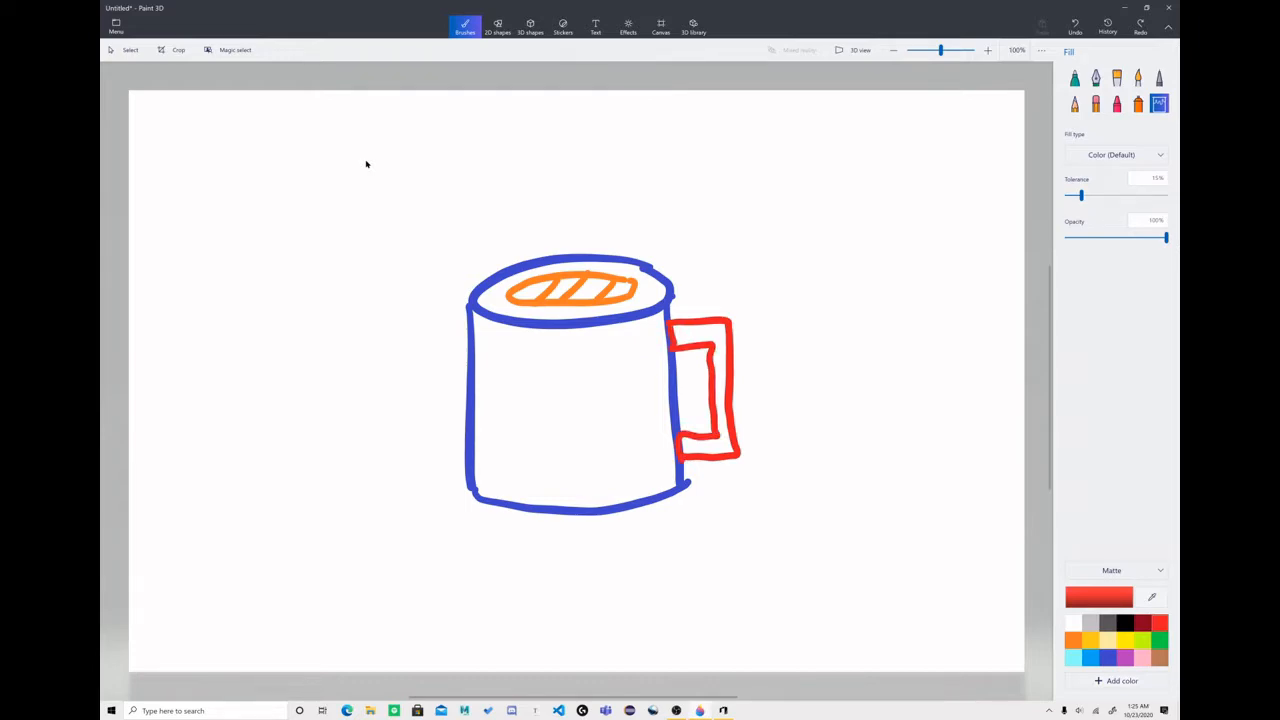
{"action": "key", "text": "ctrl+y"}
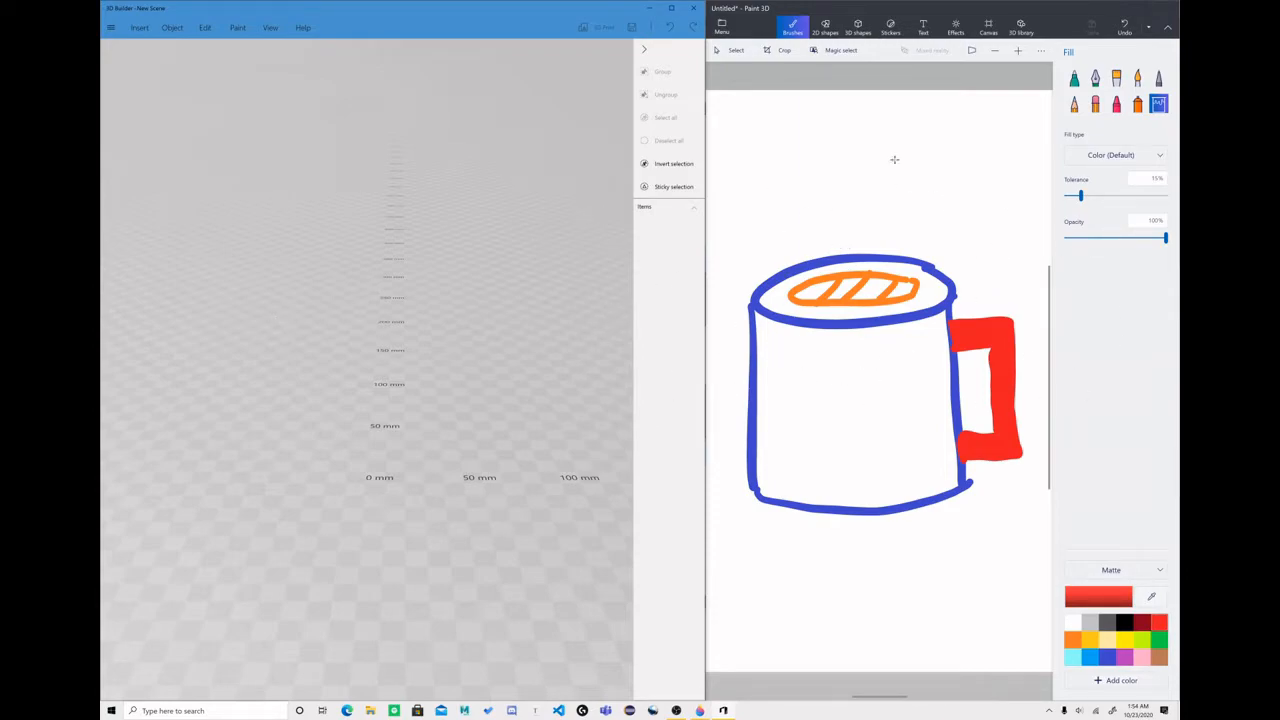
- Return to 3D Builder and insert a cylinder into the empty scene as the mug's body
{"action": "right_click_drag", "start_coordinate": [429, 335], "coordinate": [435, 380]}
{"action": "scroll", "coordinate": [384, 310], "scroll_direction": "down", "scroll_amount": 2}
{"action": "right_click_drag", "start_coordinate": [384, 322], "coordinate": [428, 433]}
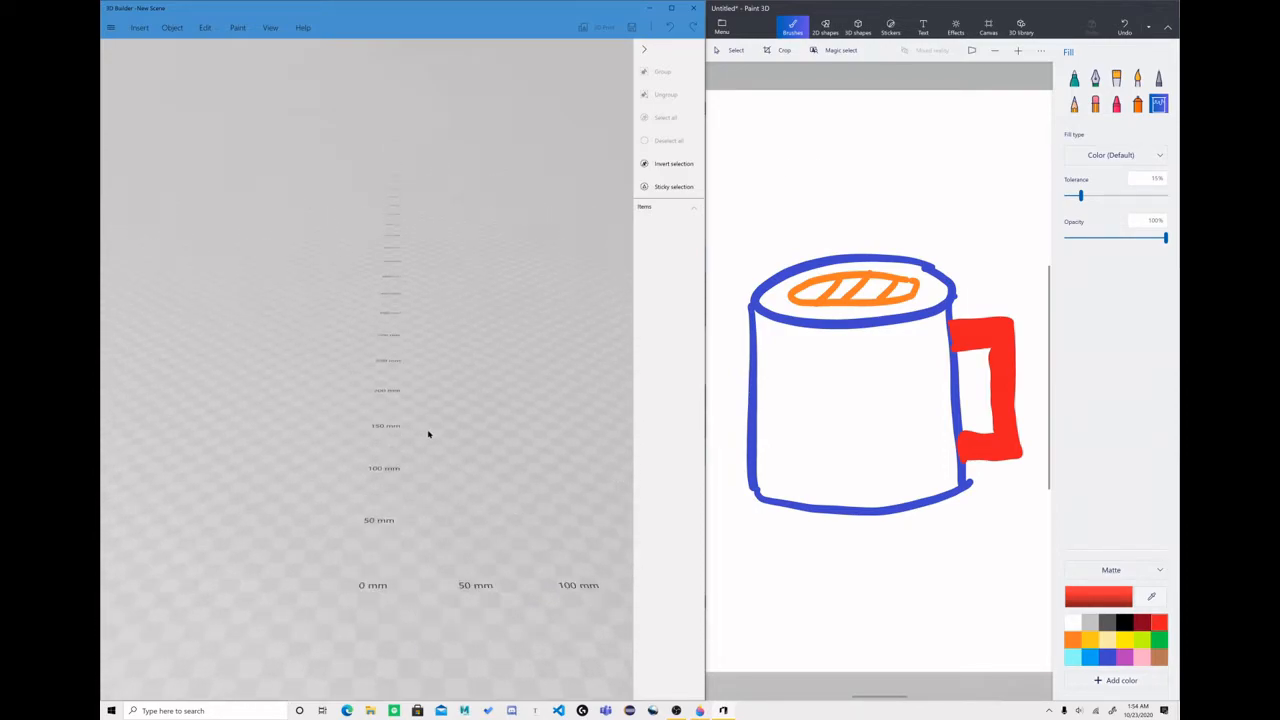
{"action": "left_click", "coordinate": [139, 27]}
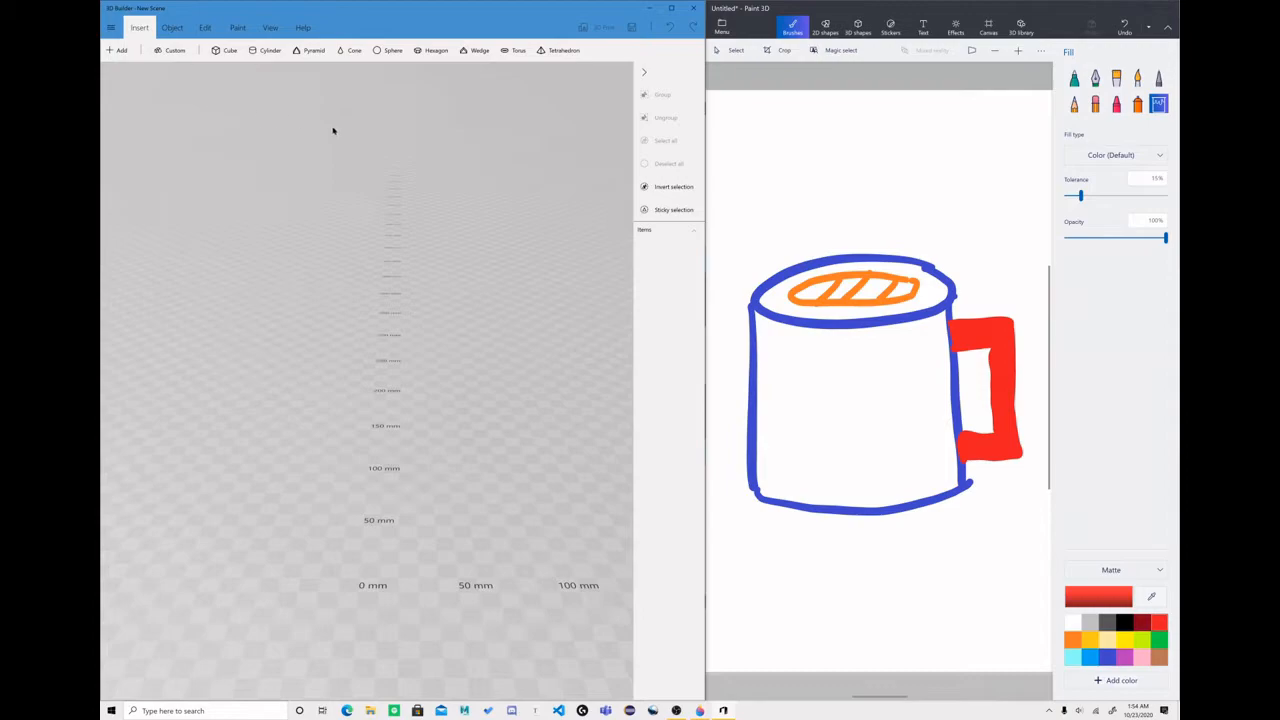
{"action": "left_click", "coordinate": [266, 50]}
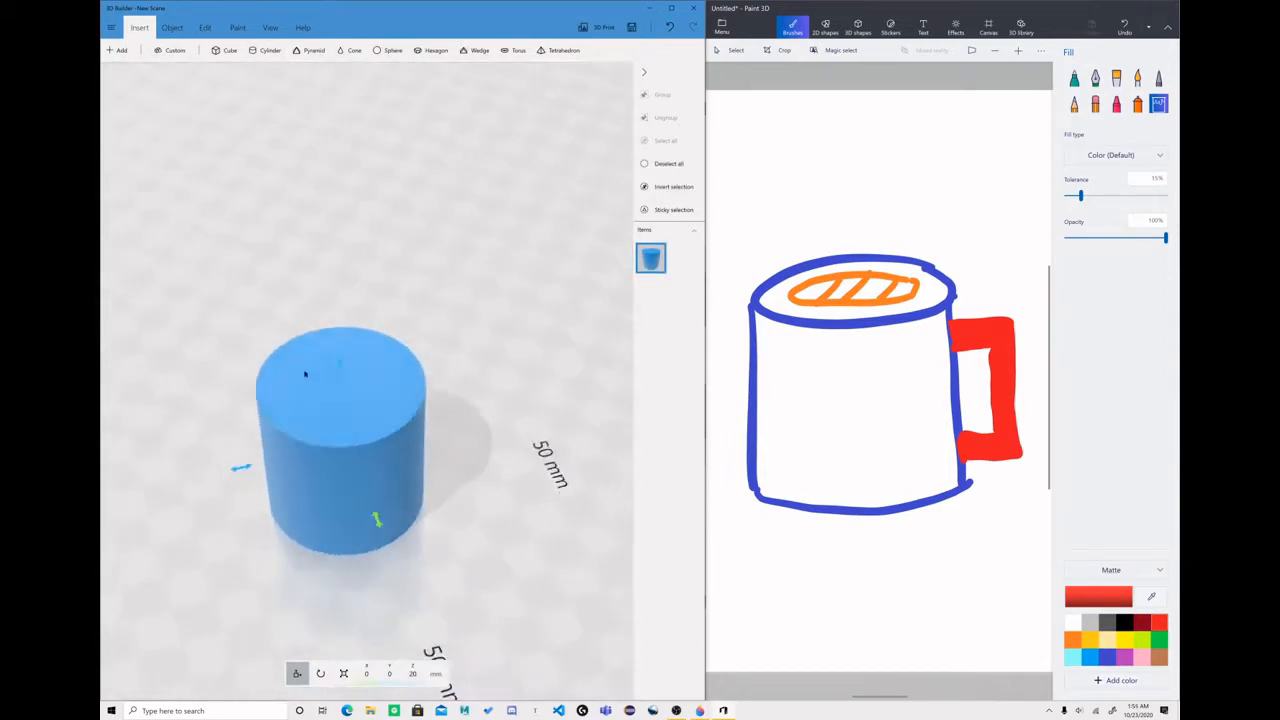
- Try moving the cylinder along two different axes, undoing each move
{"action": "scroll", "coordinate": [314, 342], "scroll_direction": "down", "scroll_amount": 2}
{"action": "right_click_drag", "start_coordinate": [262, 330], "coordinate": [271, 360]}
{"action": "left_click_drag", "start_coordinate": [271, 360], "coordinate": [394, 446]}
{"action": "left_click_drag", "start_coordinate": [474, 443], "coordinate": [560, 447]}
{"action": "key", "text": "ctrl+z"}
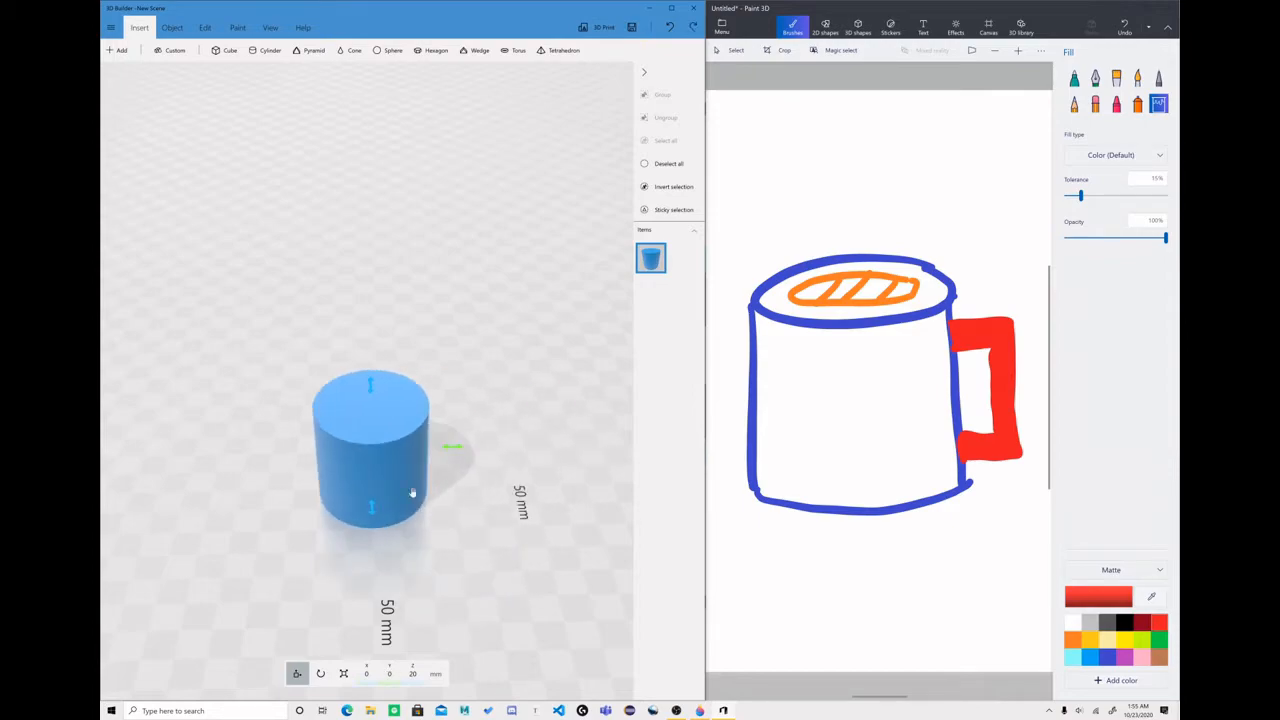
{"action": "left_click_drag", "start_coordinate": [372, 513], "coordinate": [347, 598]}
{"action": "key", "text": "ctrl+z"}
- Try moving the cylinder to about X -16 mm and to about Y -11 mm, undoing each move
{"action": "left_click_drag", "start_coordinate": [240, 534], "coordinate": [463, 546]}
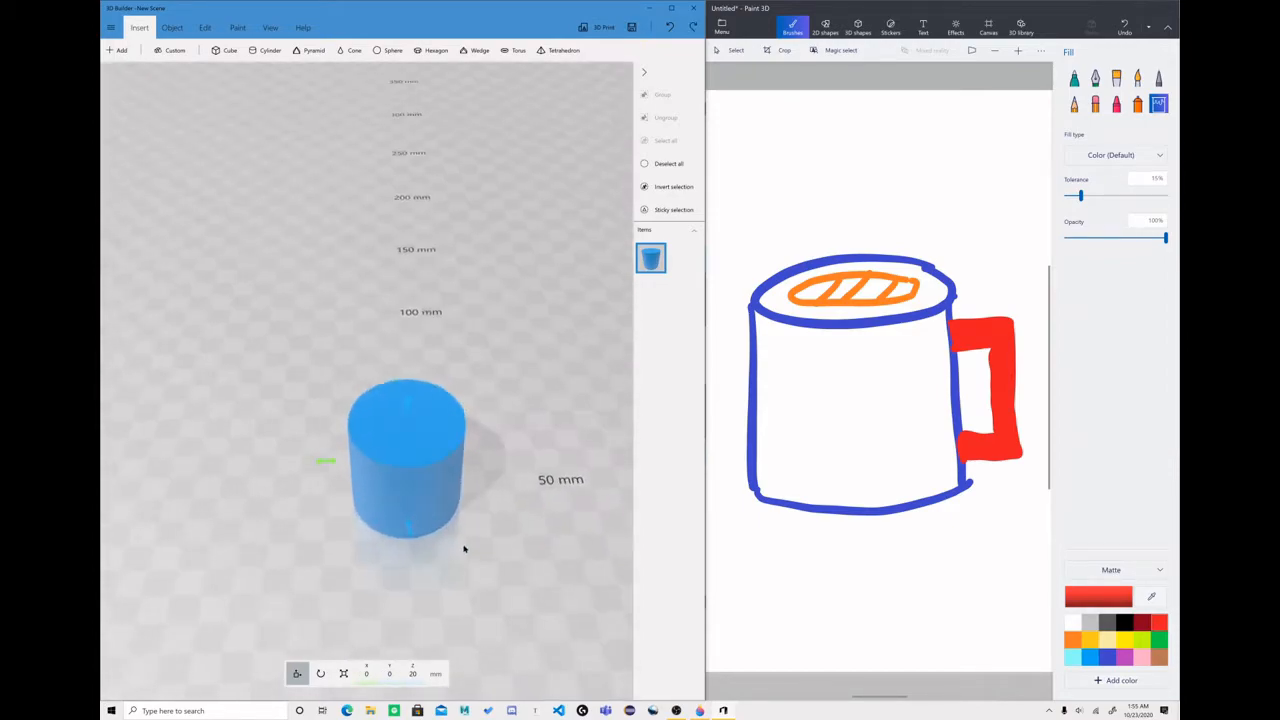
{"action": "left_click_drag", "start_coordinate": [318, 459], "coordinate": [297, 491]}
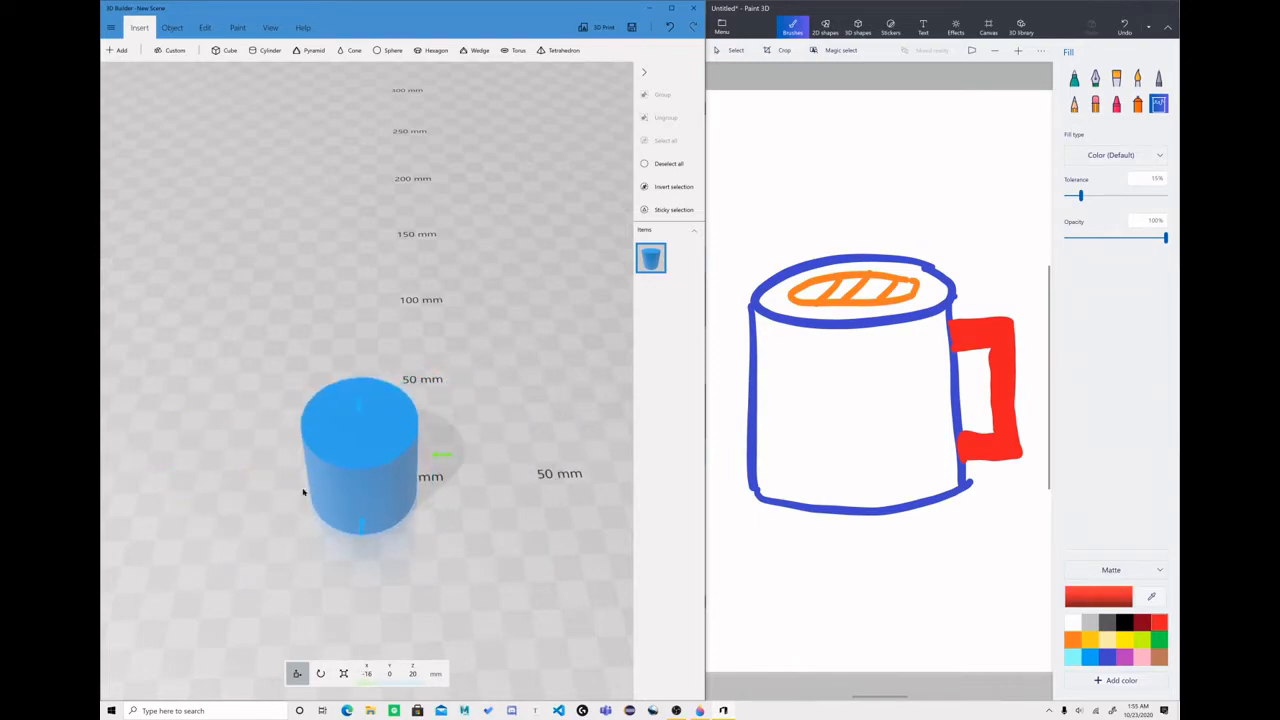
{"action": "key", "text": "ctrl+z"}
{"action": "left_click_drag", "start_coordinate": [416, 510], "coordinate": [414, 551]}
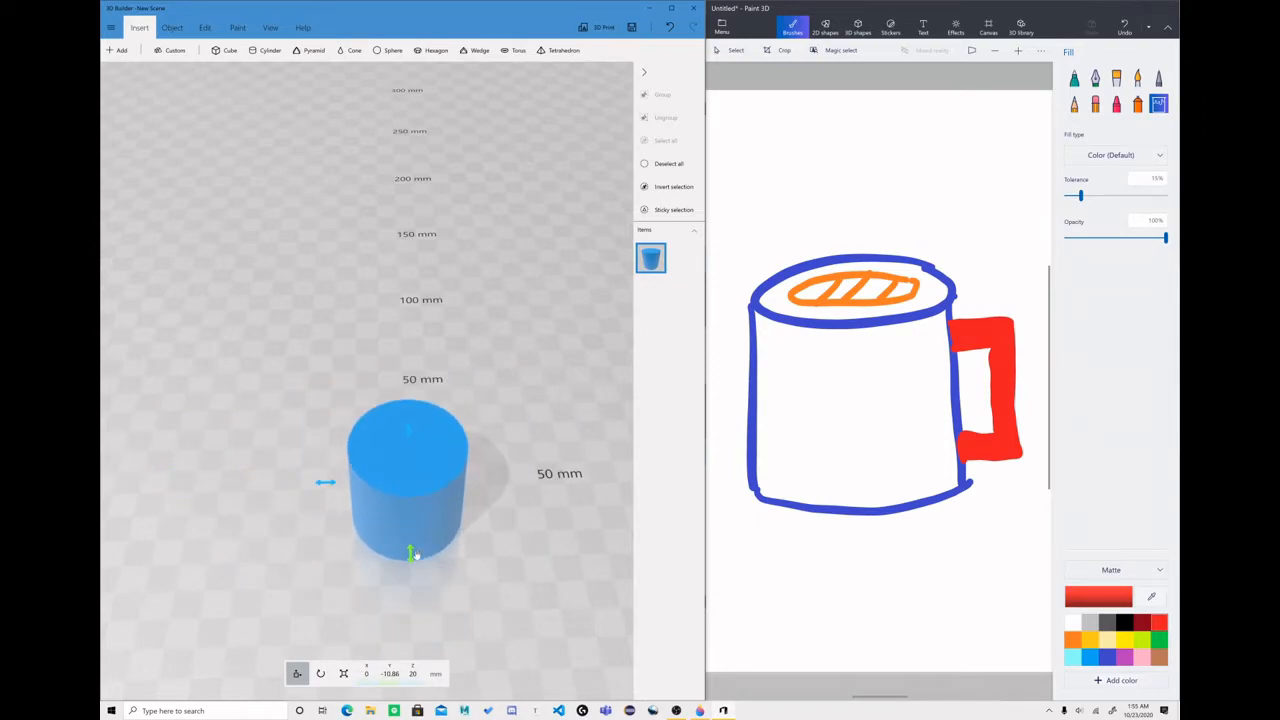
{"action": "key", "text": "ctrl+z"}
- Try moving the cylinder vertically and along X to about 83 mm, undoing each move
{"action": "mouse_move", "coordinate": [408, 406]}
{"action": "left_mouse_down"}
{"action": "mouse_move", "coordinate": [408, 417]}
{"action": "mouse_move", "coordinate": [408, 396]}
{"action": "left_mouse_up"}
{"action": "key", "text": "ctrl+z"}
{"action": "left_click_drag", "start_coordinate": [530, 558], "coordinate": [634, 569]}
{"action": "scroll", "coordinate": [408, 435], "scroll_direction": "down", "scroll_amount": 2}
{"action": "left_click_drag", "start_coordinate": [302, 525], "coordinate": [397, 486]}
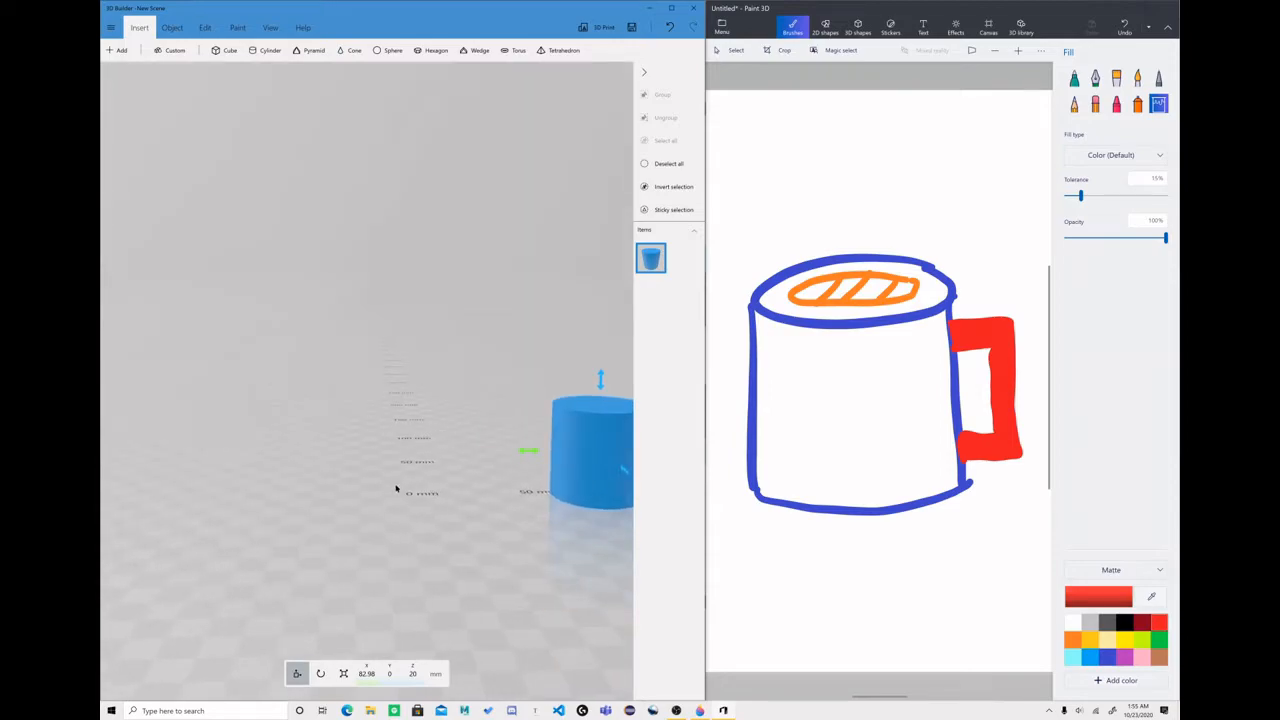
{"action": "key", "text": "ctrl+z"}
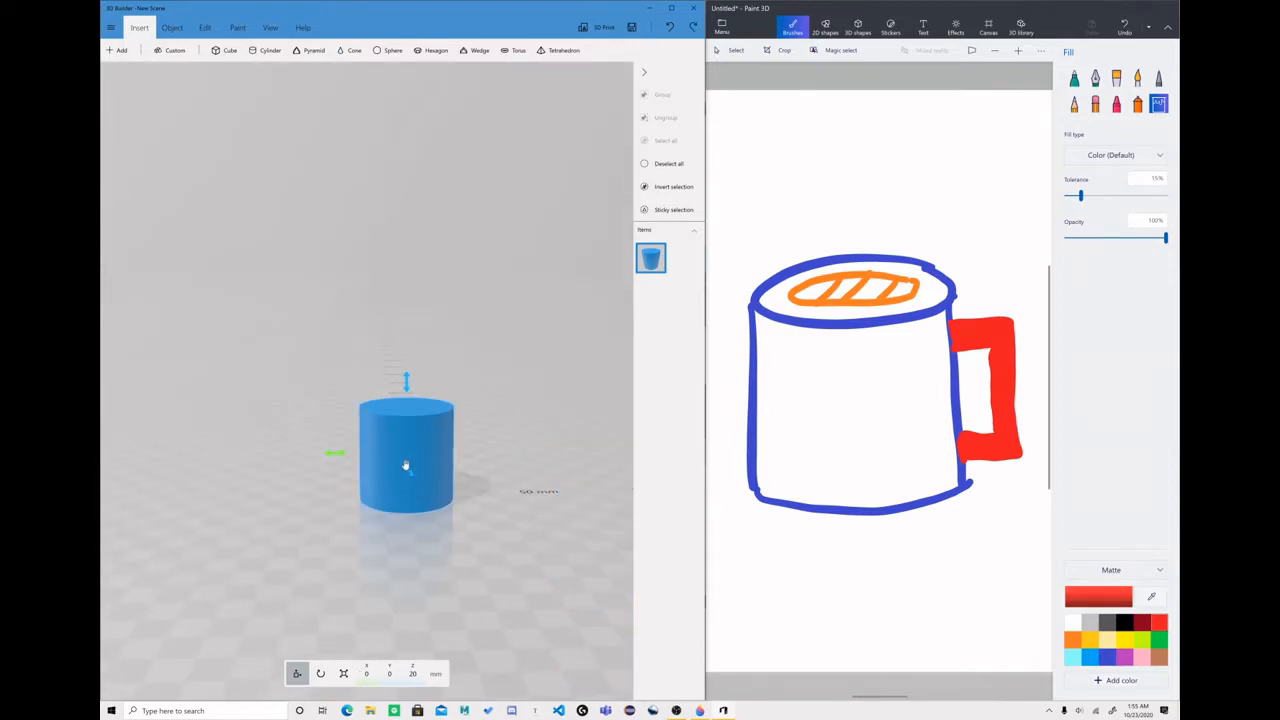
- Scale the cylinder up uniformly to about 73.7 mm in all three dimensions
{"action": "left_click_drag", "start_coordinate": [490, 349], "coordinate": [391, 422]}
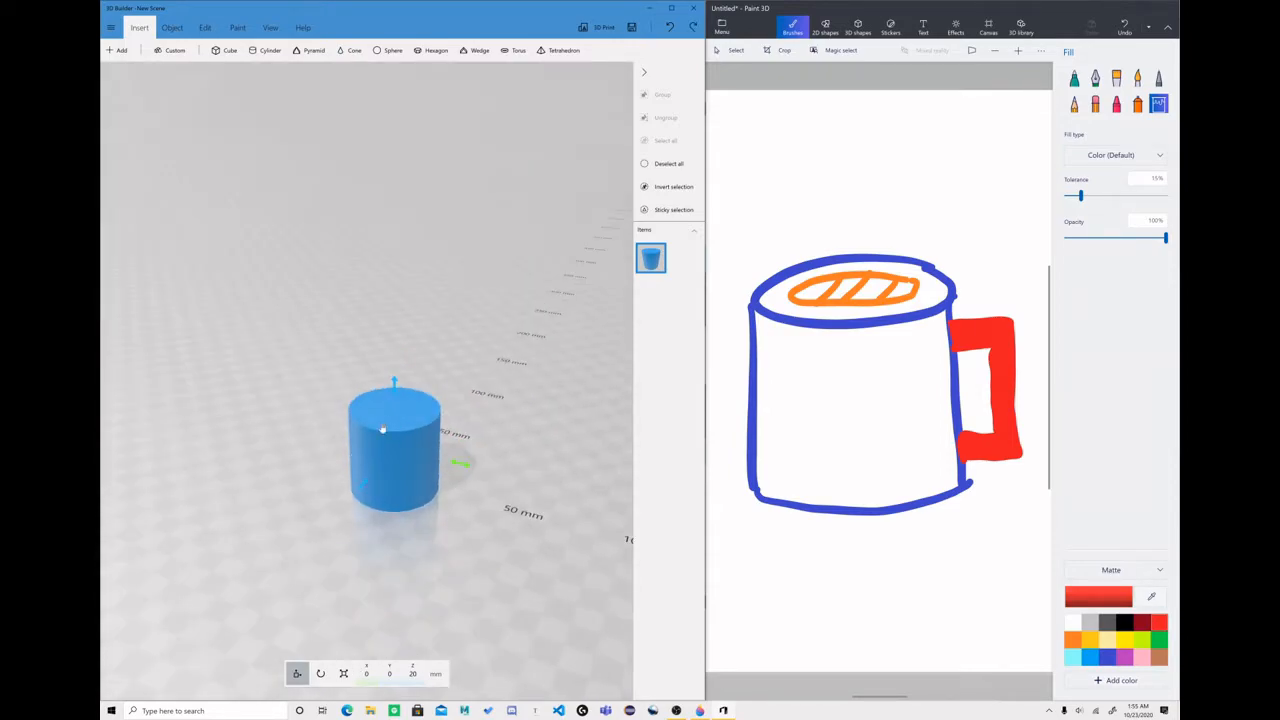
{"action": "scroll", "coordinate": [503, 418], "scroll_direction": "up", "scroll_amount": 3}
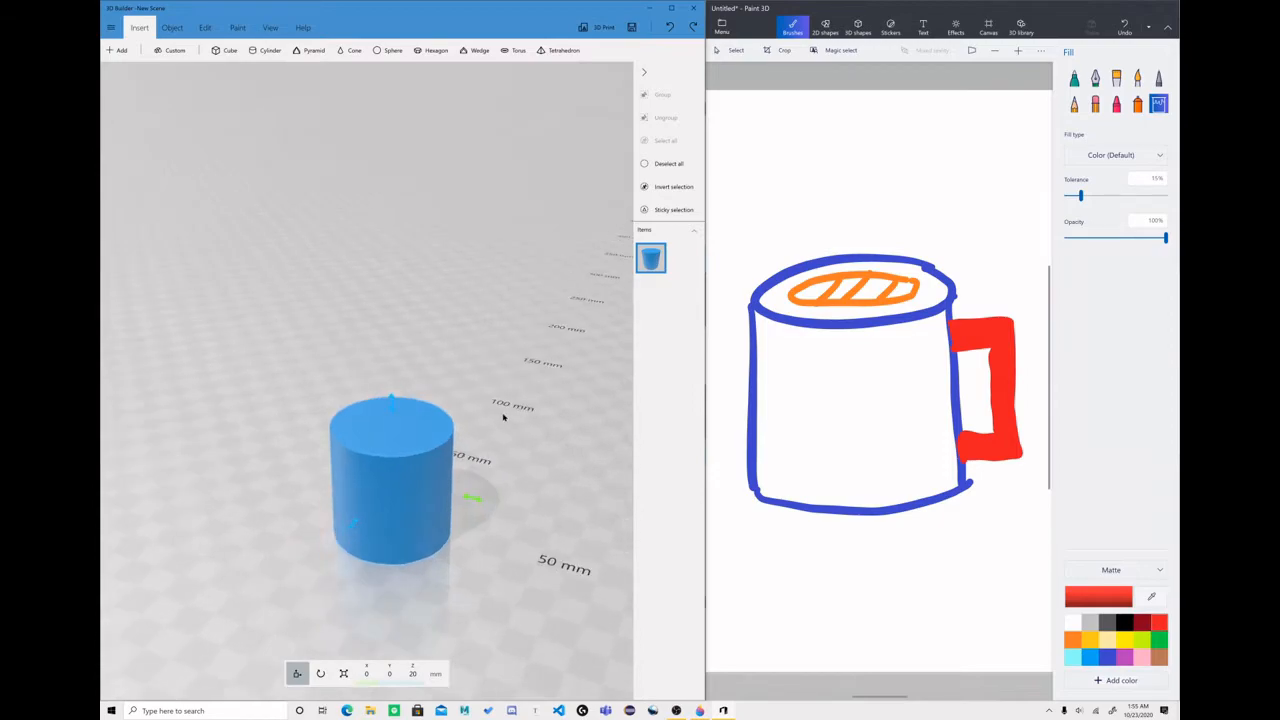
{"action": "left_click", "coordinate": [344, 672]}
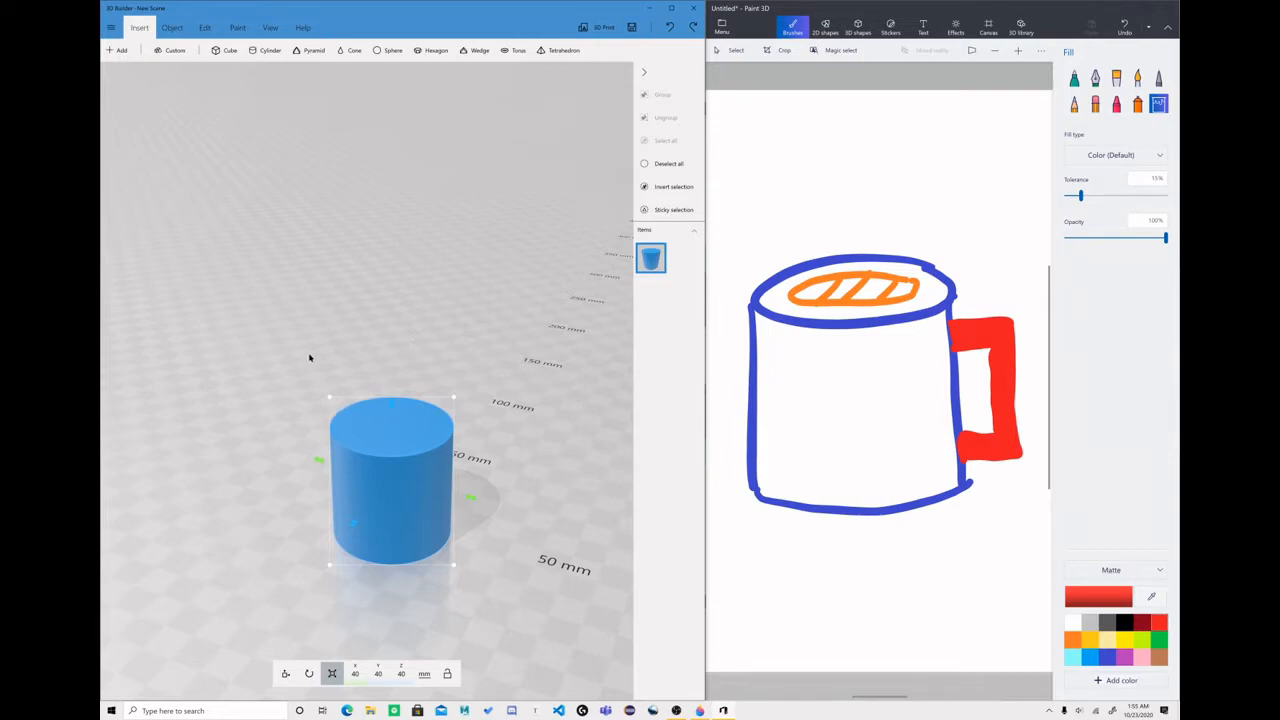
{"action": "left_click_drag", "start_coordinate": [310, 359], "coordinate": [386, 280]}
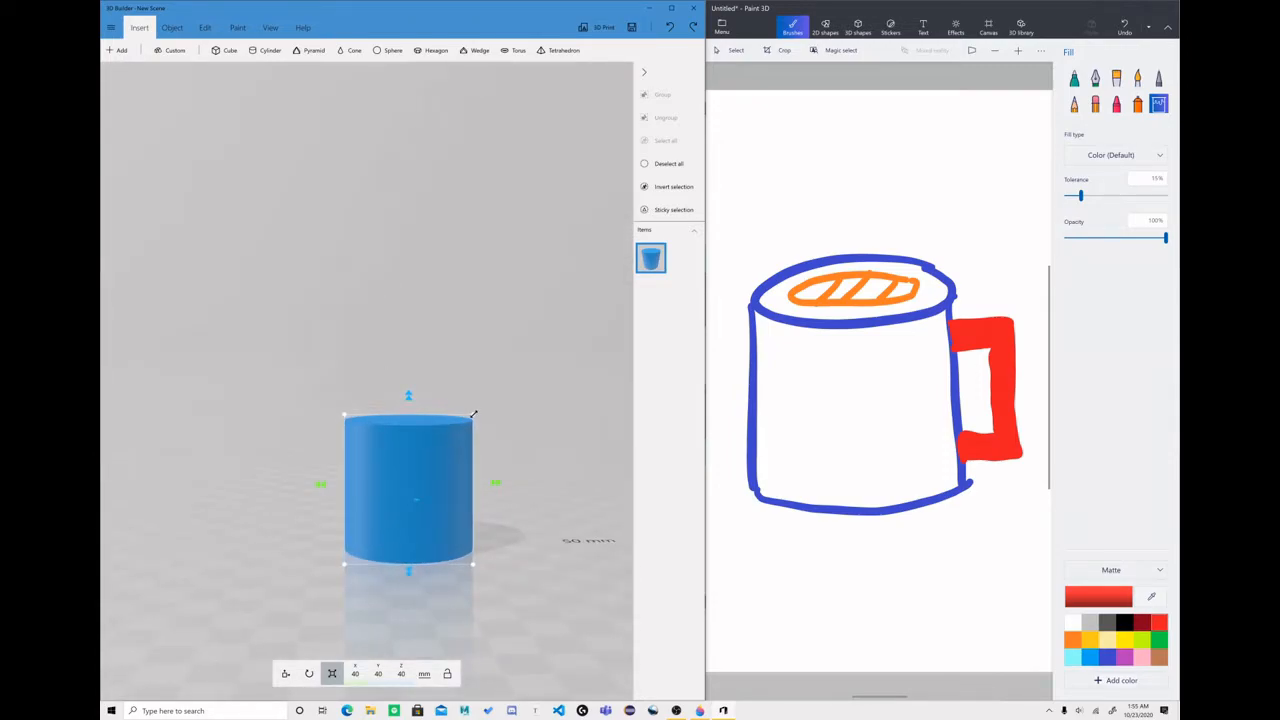
{"action": "left_click_drag", "start_coordinate": [473, 413], "coordinate": [517, 326]}
{"action": "left_click_drag", "start_coordinate": [450, 285], "coordinate": [352, 376]}
- Try stretching the cylinder outward from one side and undo the change
{"action": "scroll", "coordinate": [352, 376], "scroll_direction": "down", "scroll_amount": 5}
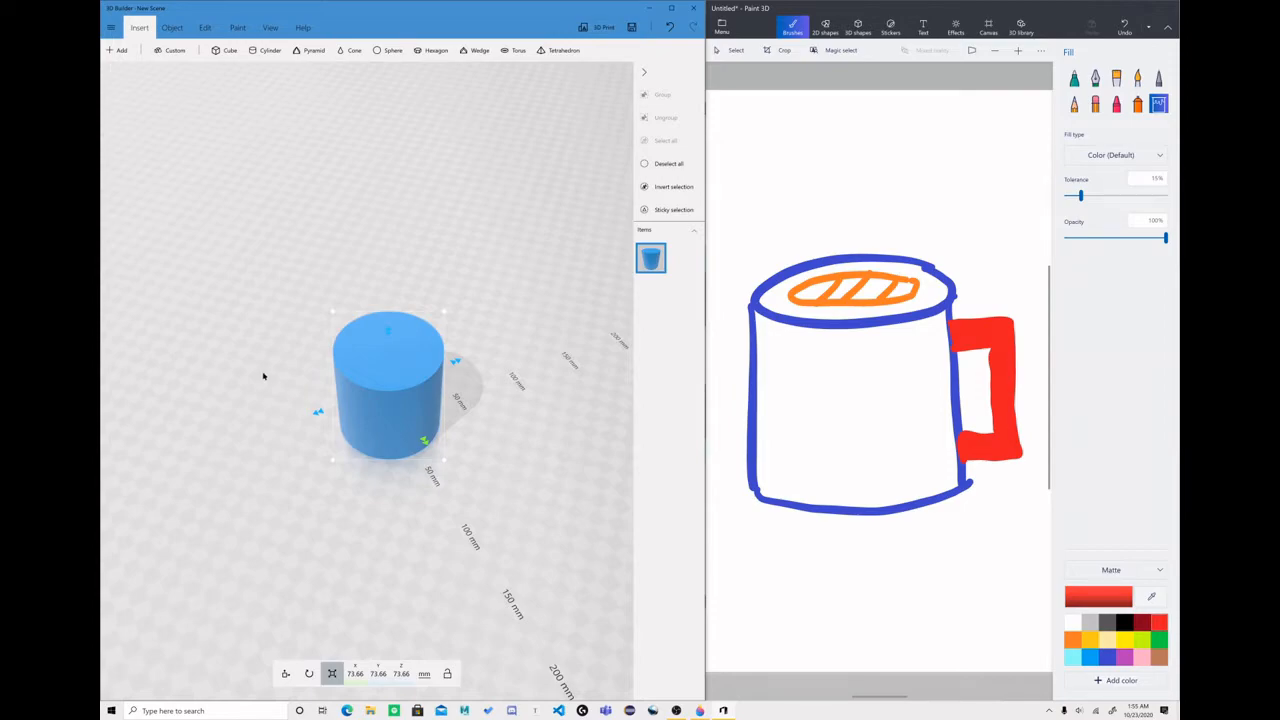
{"action": "left_click_drag", "start_coordinate": [316, 412], "coordinate": [241, 425]}
{"action": "key", "text": "ctrl+z"}
- Stretch the cylinder's height upward until its centre sits at about Z 42.5 mm, keeping its width and depth
{"action": "left_click_drag", "start_coordinate": [349, 471], "coordinate": [454, 303]}
{"action": "scroll", "coordinate": [445, 377], "scroll_direction": "up", "scroll_amount": 4}
{"action": "right_click_drag", "start_coordinate": [381, 265], "coordinate": [308, 360]}
{"action": "left_click_drag", "start_coordinate": [354, 306], "coordinate": [352, 262]}
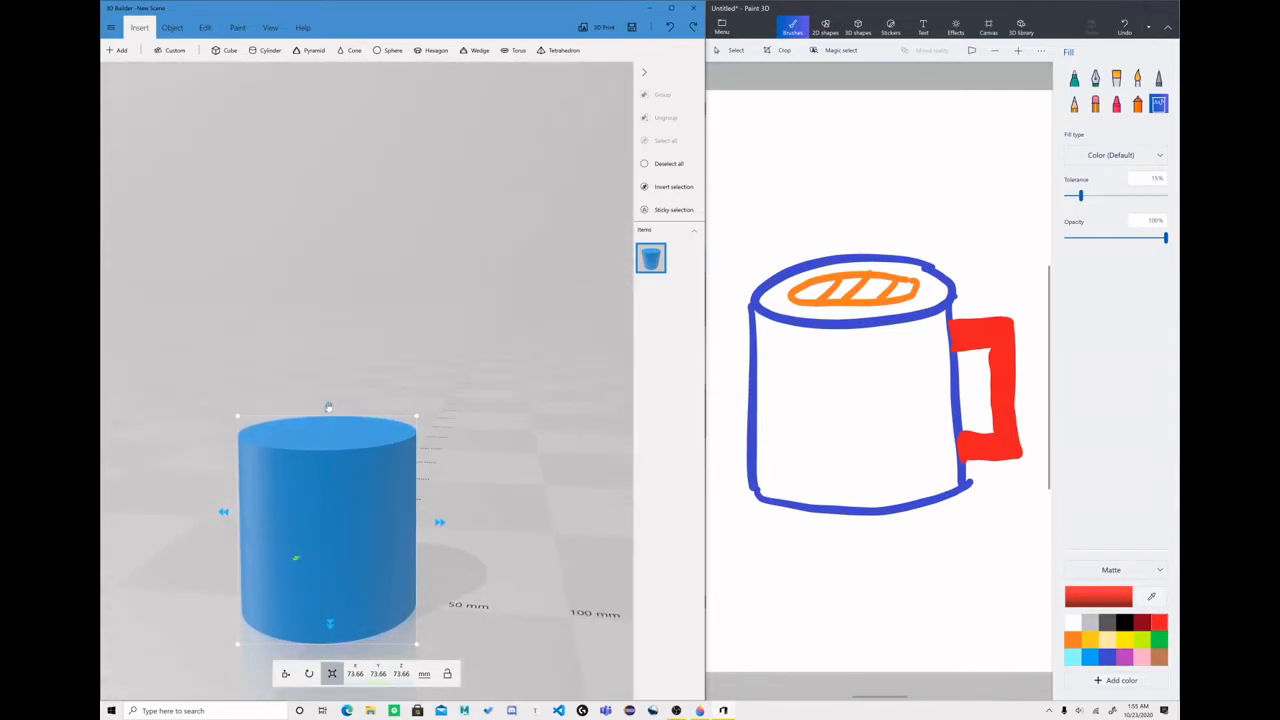
{"action": "left_click_drag", "start_coordinate": [331, 397], "coordinate": [338, 373]}
{"action": "scroll", "coordinate": [404, 324], "scroll_direction": "down", "scroll_amount": 5}
{"action": "left_click_drag", "start_coordinate": [439, 284], "coordinate": [425, 390]}
- Duplicate the cylinder and place the copy directly above the original at X 0 and about Z 146 mm
{"action": "left_click", "coordinate": [286, 674]}
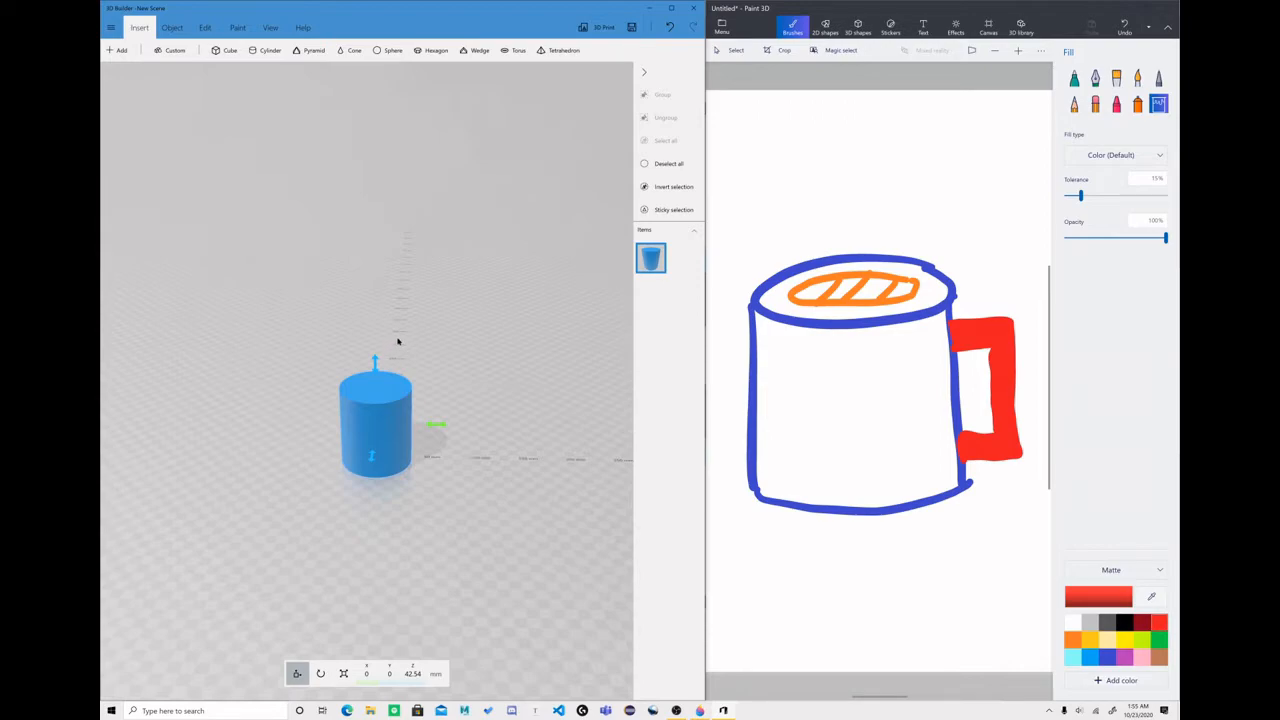
{"action": "key", "text": "ctrl+d"}
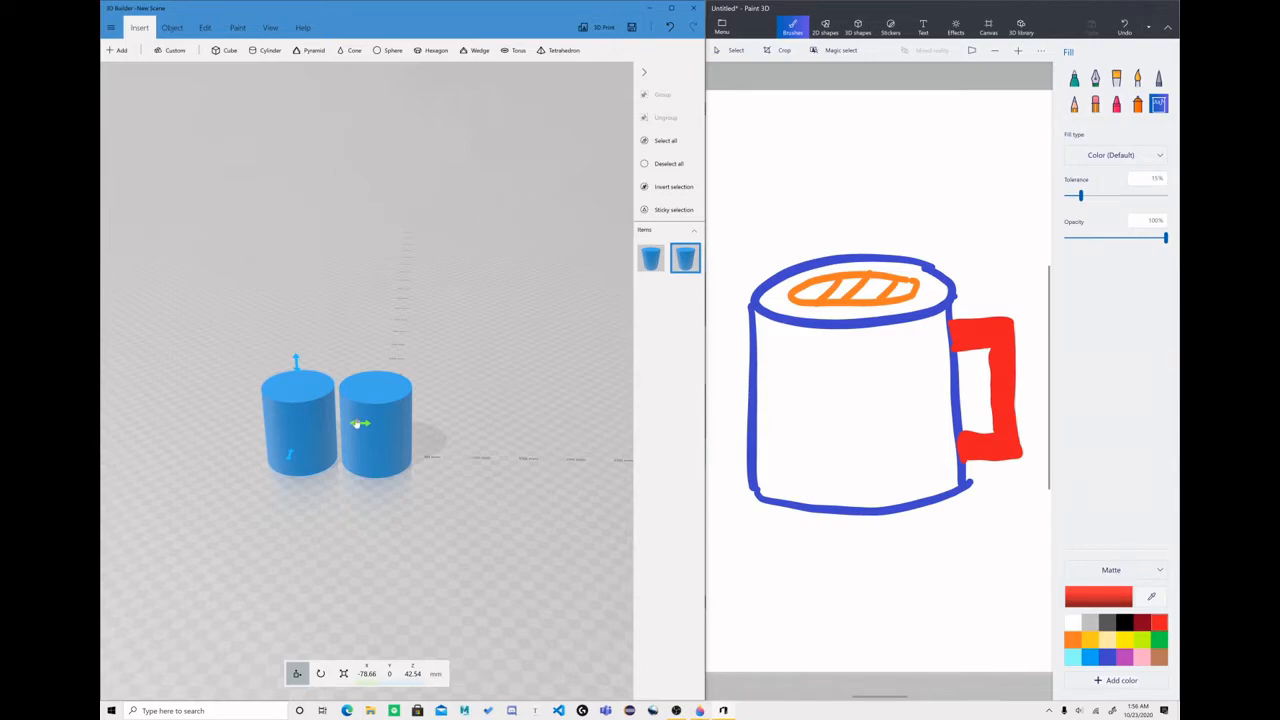
{"action": "left_click_drag", "start_coordinate": [358, 423], "coordinate": [440, 422]}
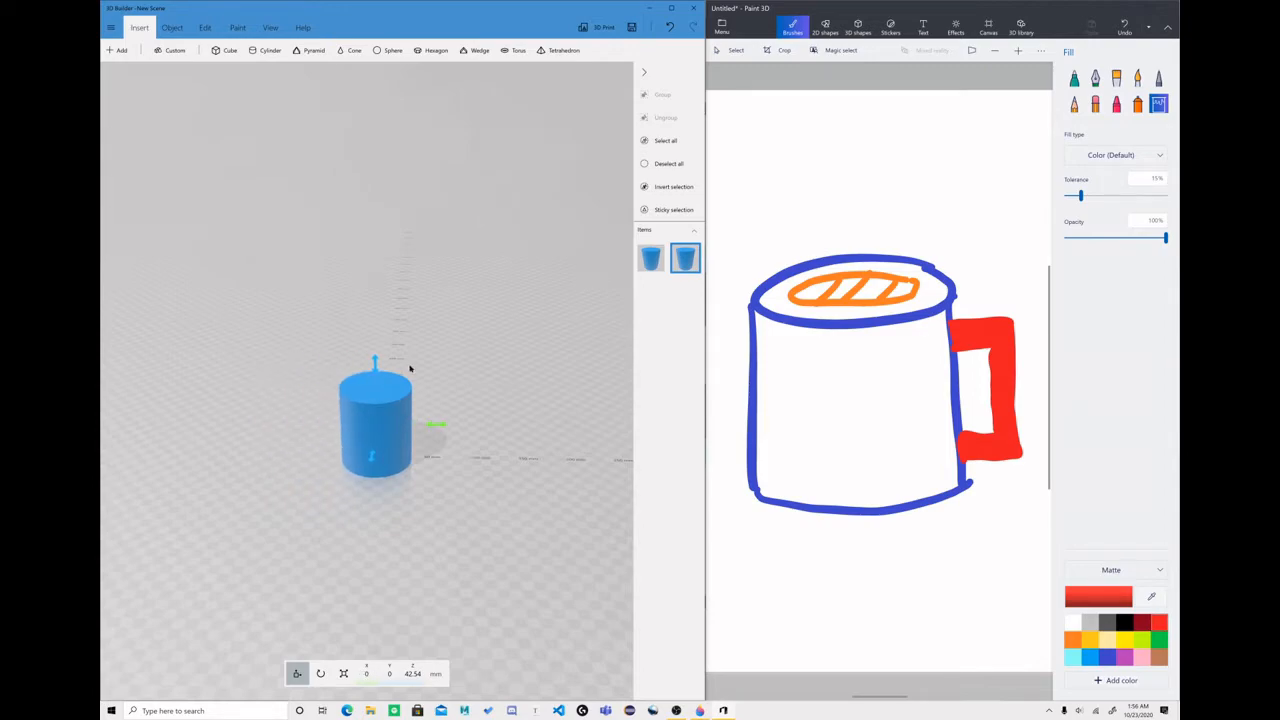
{"action": "scroll", "coordinate": [385, 366], "scroll_direction": "up", "scroll_amount": 3}
{"action": "left_click_drag", "start_coordinate": [344, 396], "coordinate": [390, 183]}
{"action": "scroll", "coordinate": [408, 321], "scroll_direction": "down", "scroll_amount": 3}
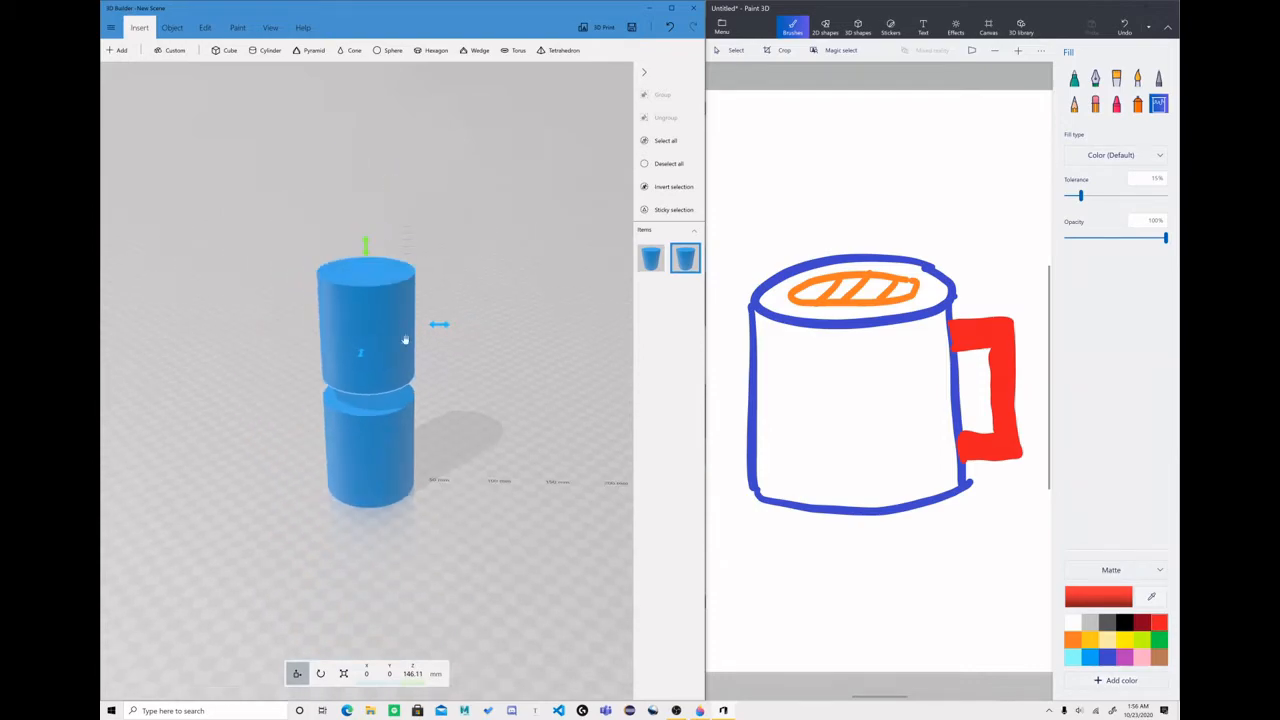
- Scale the upper cylinder down uniformly to about 61.4 mm across, and stretch its height to about 109.3 mm
{"action": "left_click", "coordinate": [344, 674]}
{"action": "left_click_drag", "start_coordinate": [418, 255], "coordinate": [476, 407]}
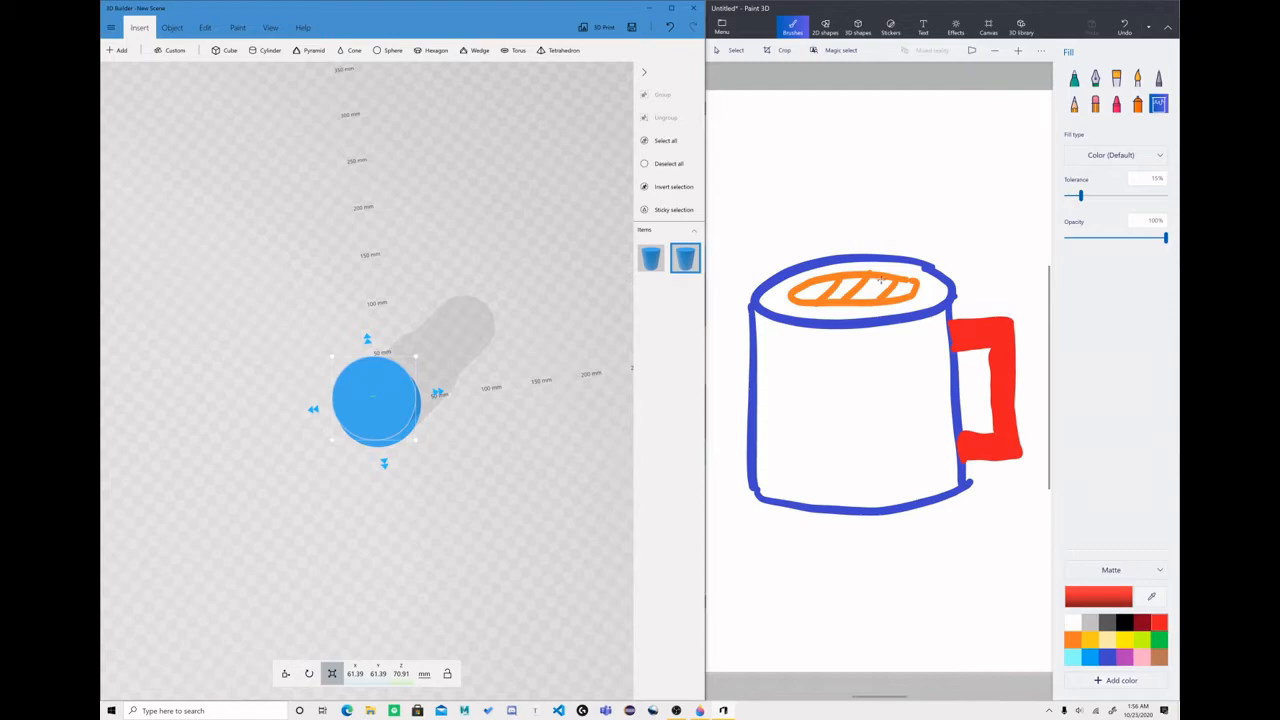
{"action": "left_click_drag", "start_coordinate": [525, 450], "coordinate": [537, 294]}
{"action": "left_click_drag", "start_coordinate": [455, 442], "coordinate": [463, 374]}
{"action": "left_click_drag", "start_coordinate": [372, 247], "coordinate": [372, 195]}
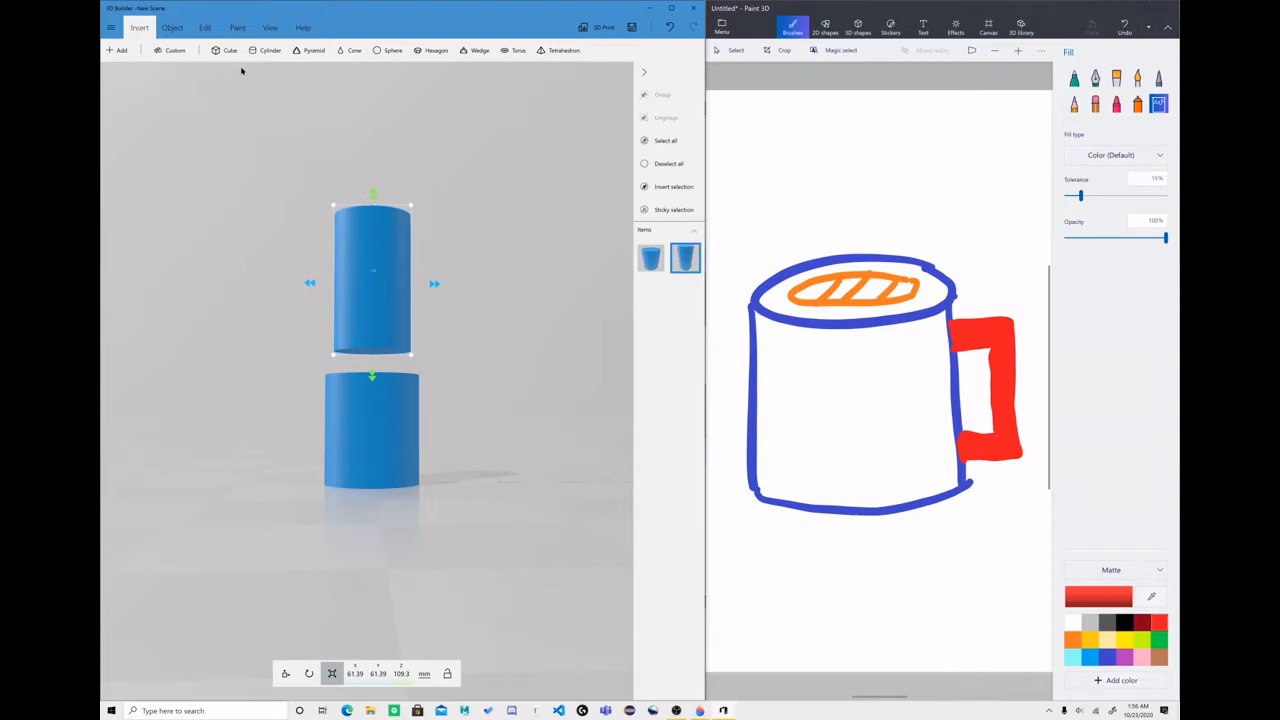
- Turn on X-ray display and lower the narrow cylinder into the original to about Z 61.7 mm, just above its base
{"action": "left_click", "coordinate": [270, 27]}
{"action": "left_click", "coordinate": [568, 50]}
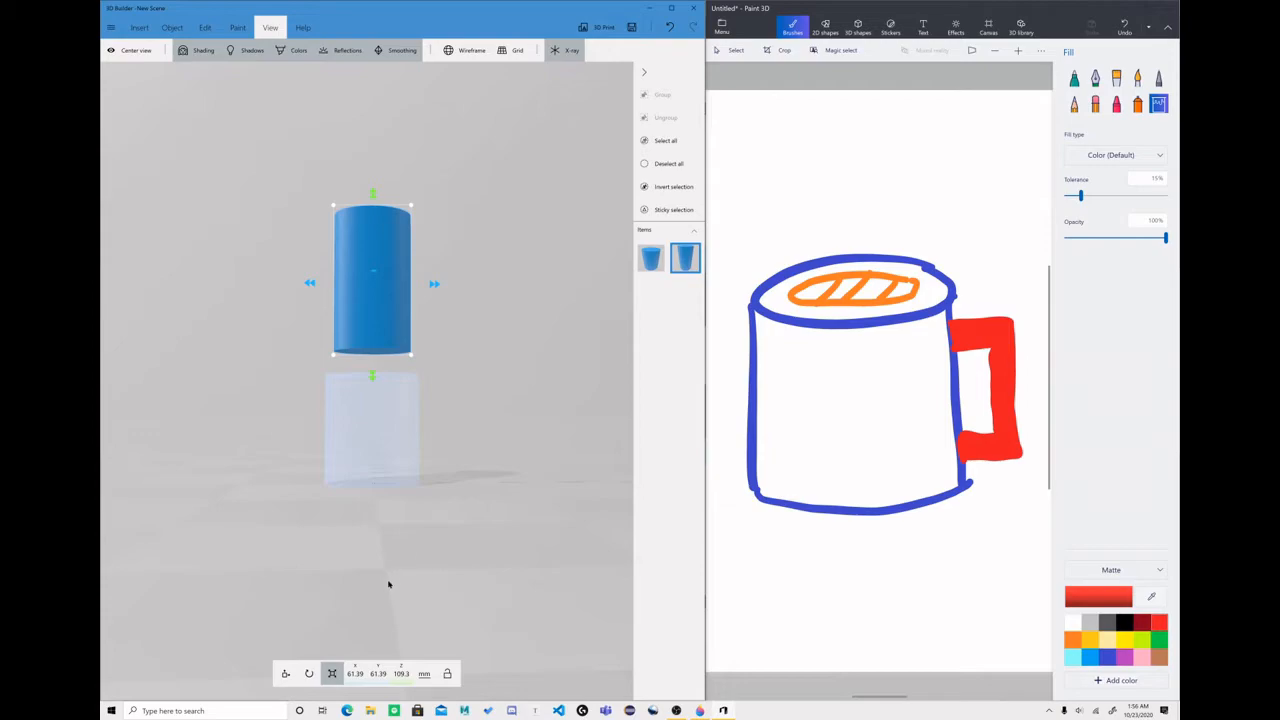
{"action": "left_click", "coordinate": [287, 674]}
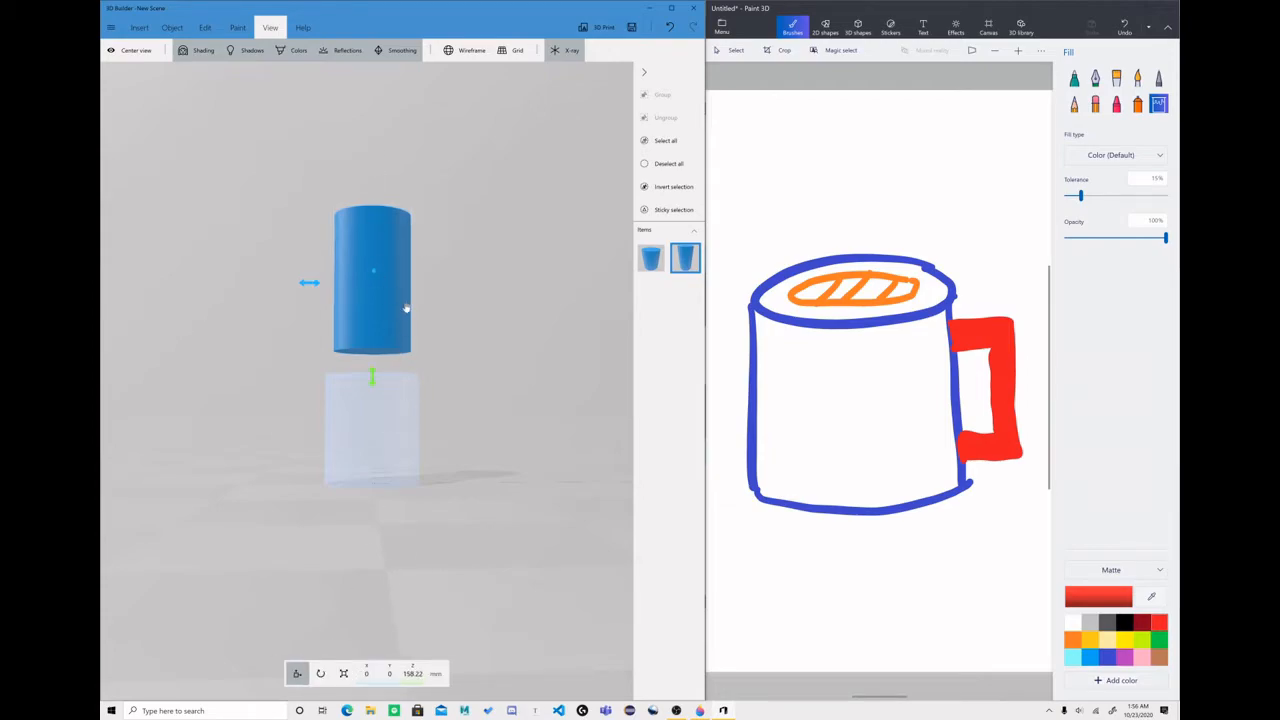
{"action": "left_click_drag", "start_coordinate": [372, 377], "coordinate": [374, 503]}
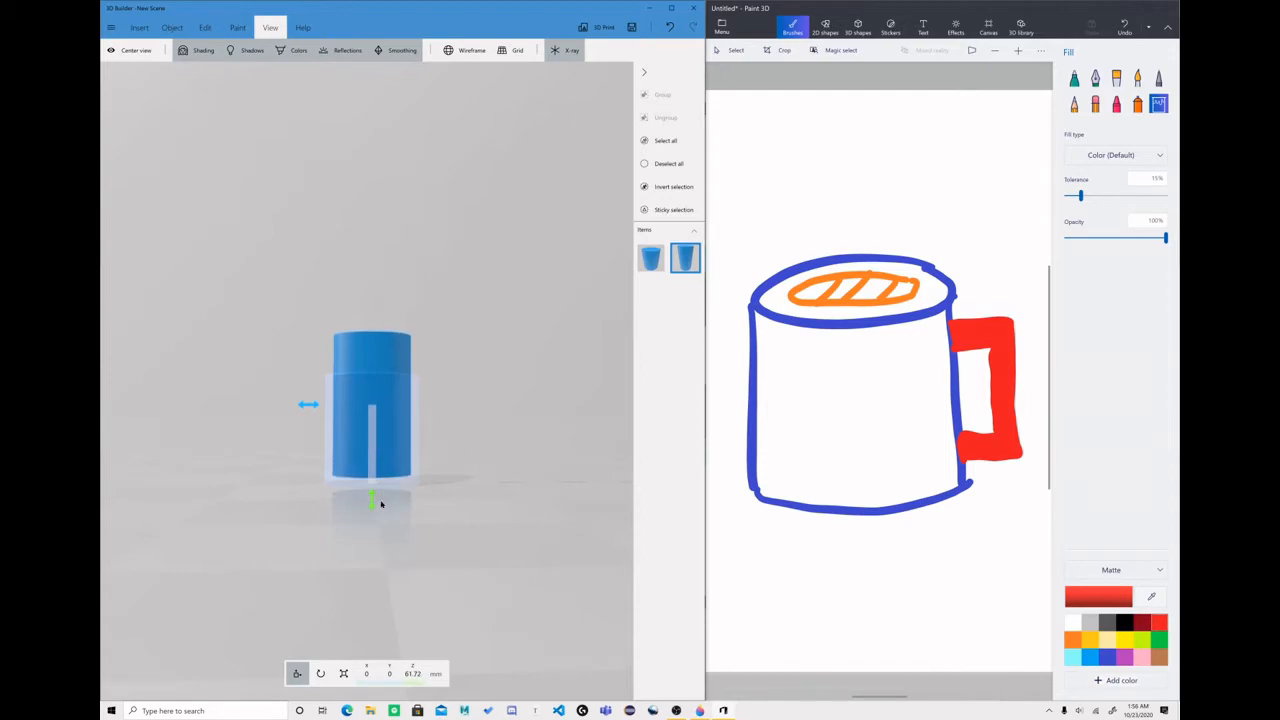
{"action": "left_click_drag", "start_coordinate": [471, 474], "coordinate": [410, 505]}
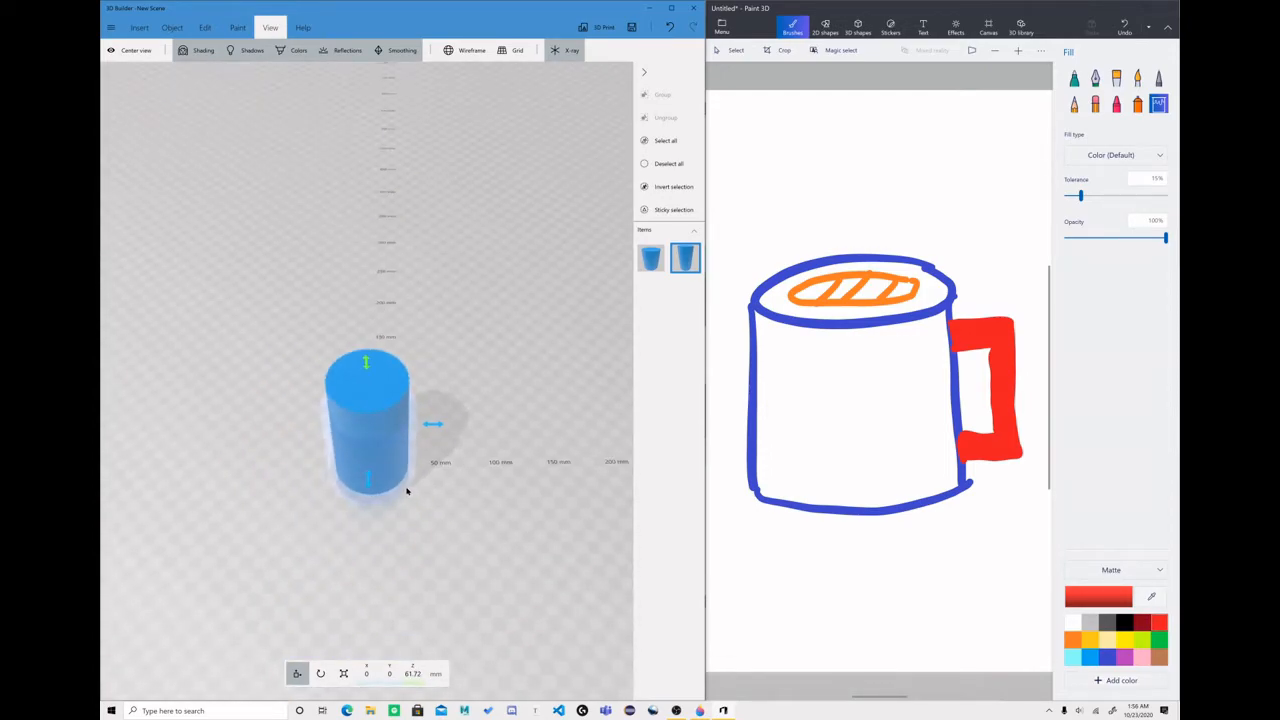
- Subtract the narrow cylinder from the outer cylinder to hollow out the mug body
{"action": "left_click", "coordinate": [205, 27]}
{"action": "left_click", "coordinate": [447, 60]}
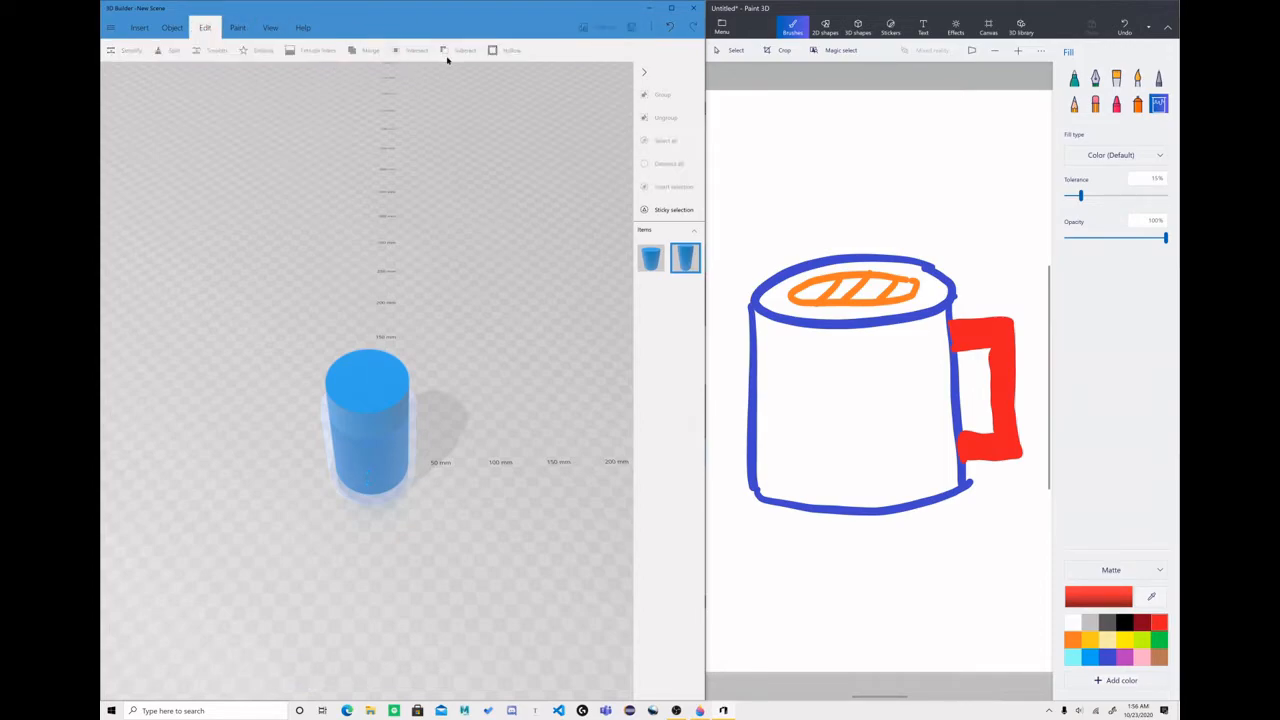
{"action": "left_click_drag", "start_coordinate": [431, 260], "coordinate": [414, 214]}
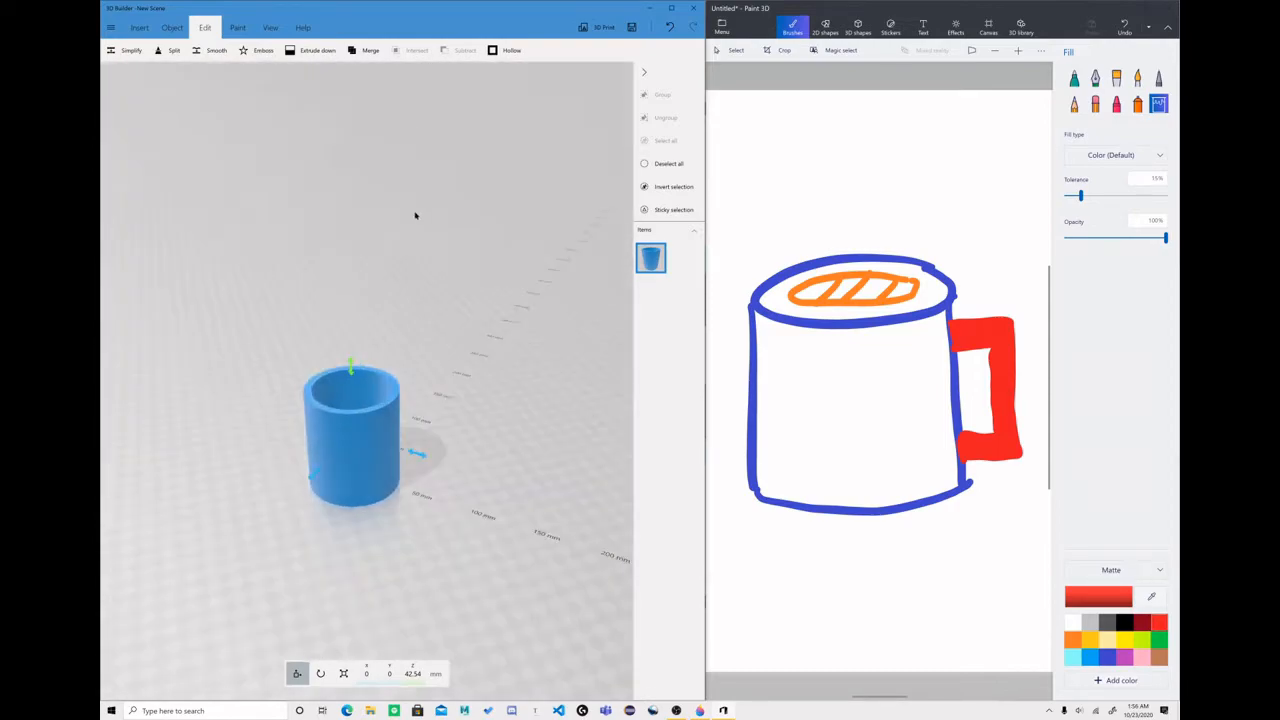
{"action": "scroll", "coordinate": [391, 458], "scroll_direction": "up", "scroll_amount": 3}
{"action": "left_click_drag", "start_coordinate": [451, 362], "coordinate": [527, 328]}
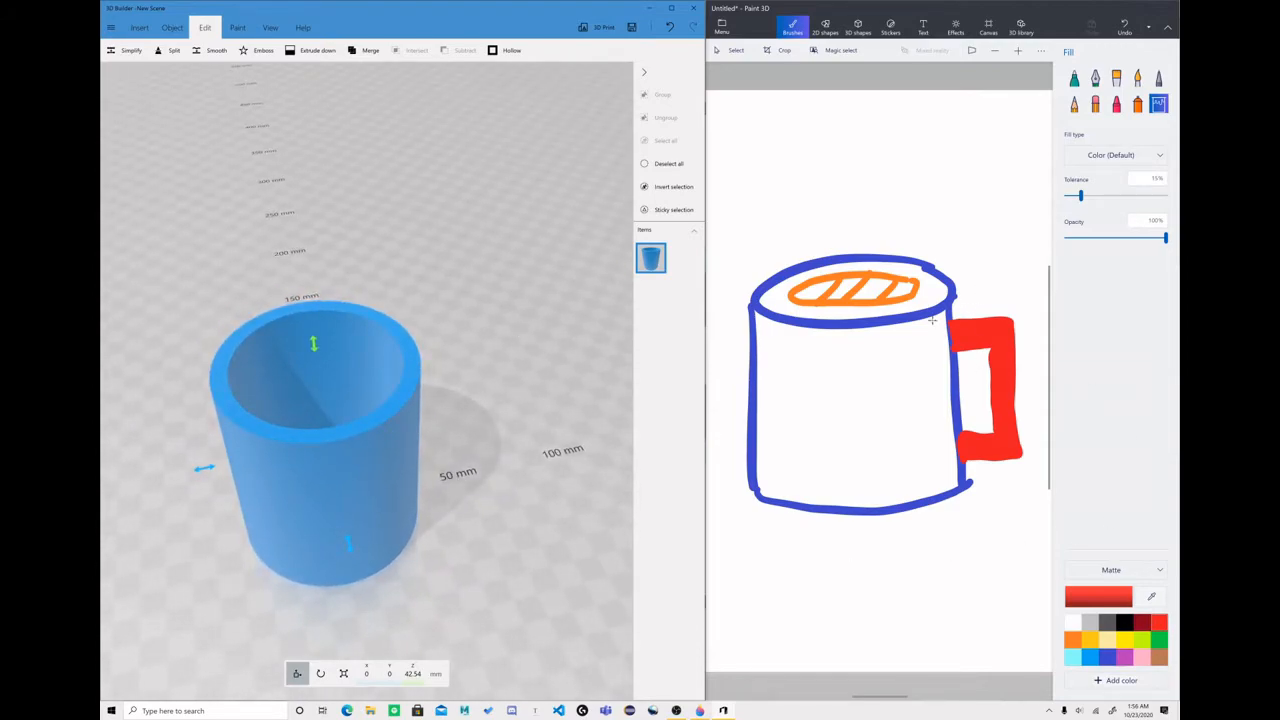
{"action": "left_click_drag", "start_coordinate": [585, 238], "coordinate": [209, 22]}
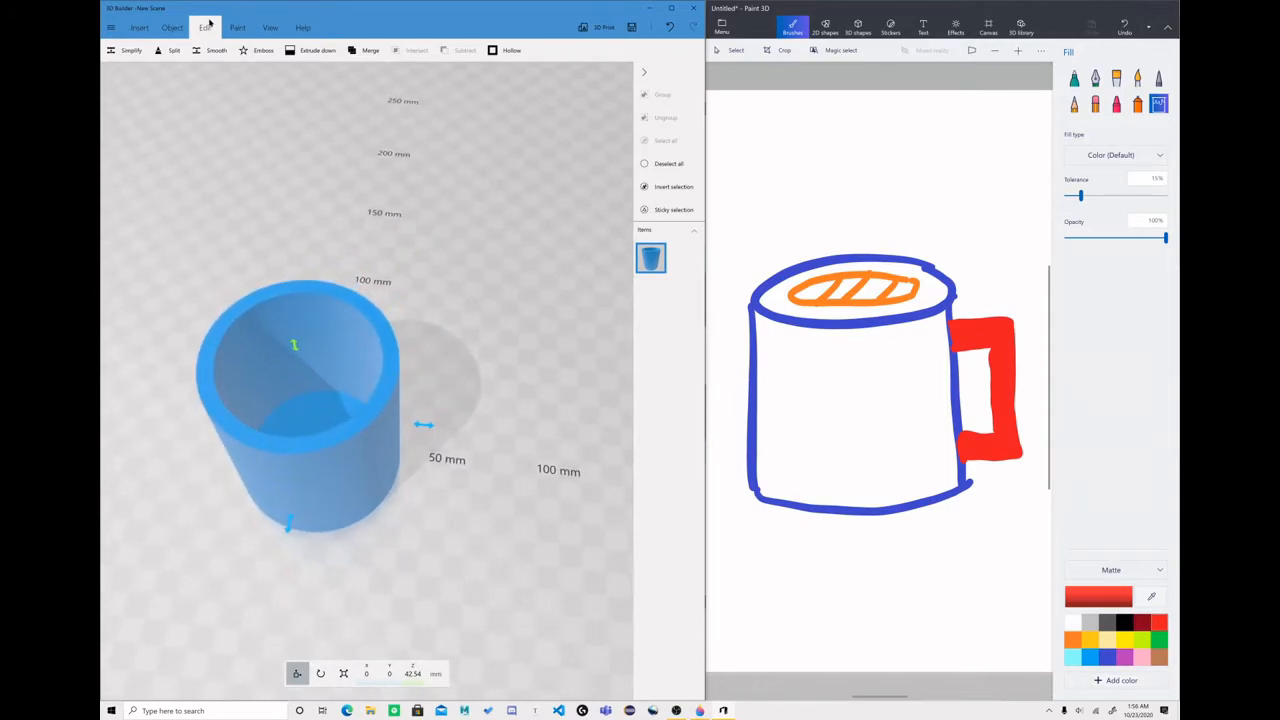
- Insert a cube, turn off X-ray display and move the cube along X until it stands outside the mug
{"action": "left_click", "coordinate": [139, 27]}
{"action": "left_click", "coordinate": [234, 54]}
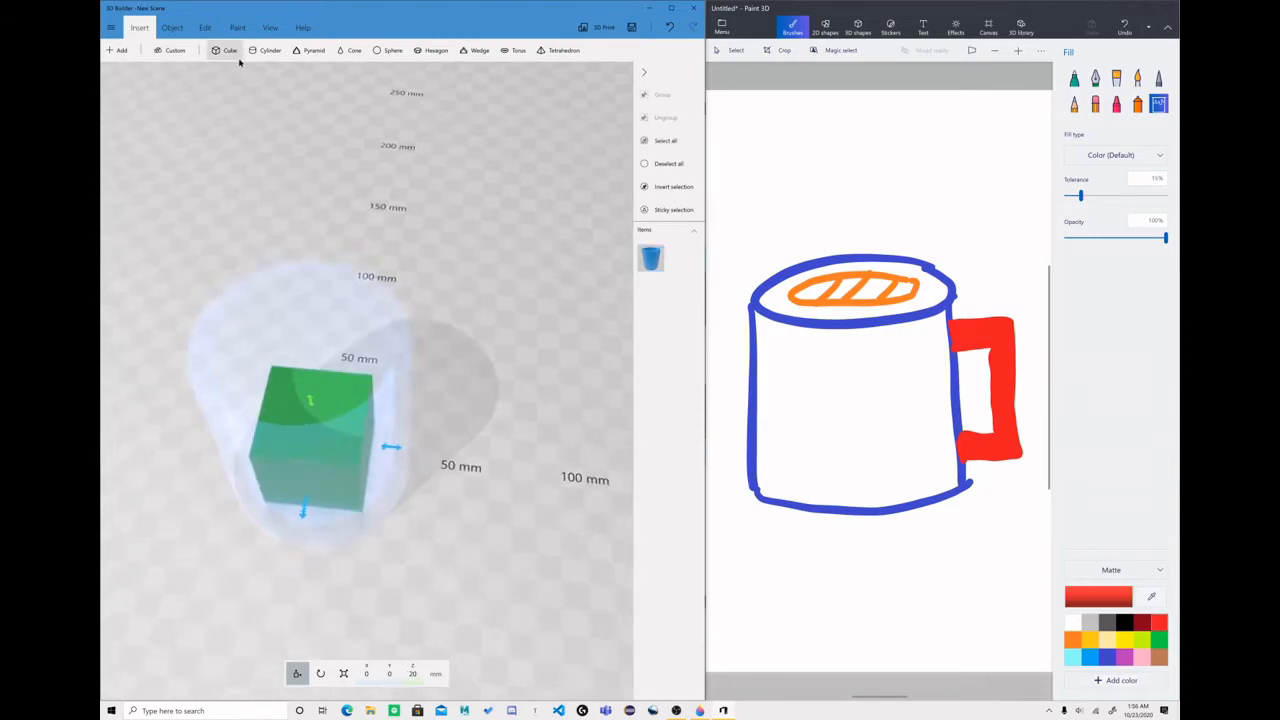
{"action": "right_click_drag", "start_coordinate": [480, 328], "coordinate": [360, 432]}
{"action": "left_click", "coordinate": [270, 27]}
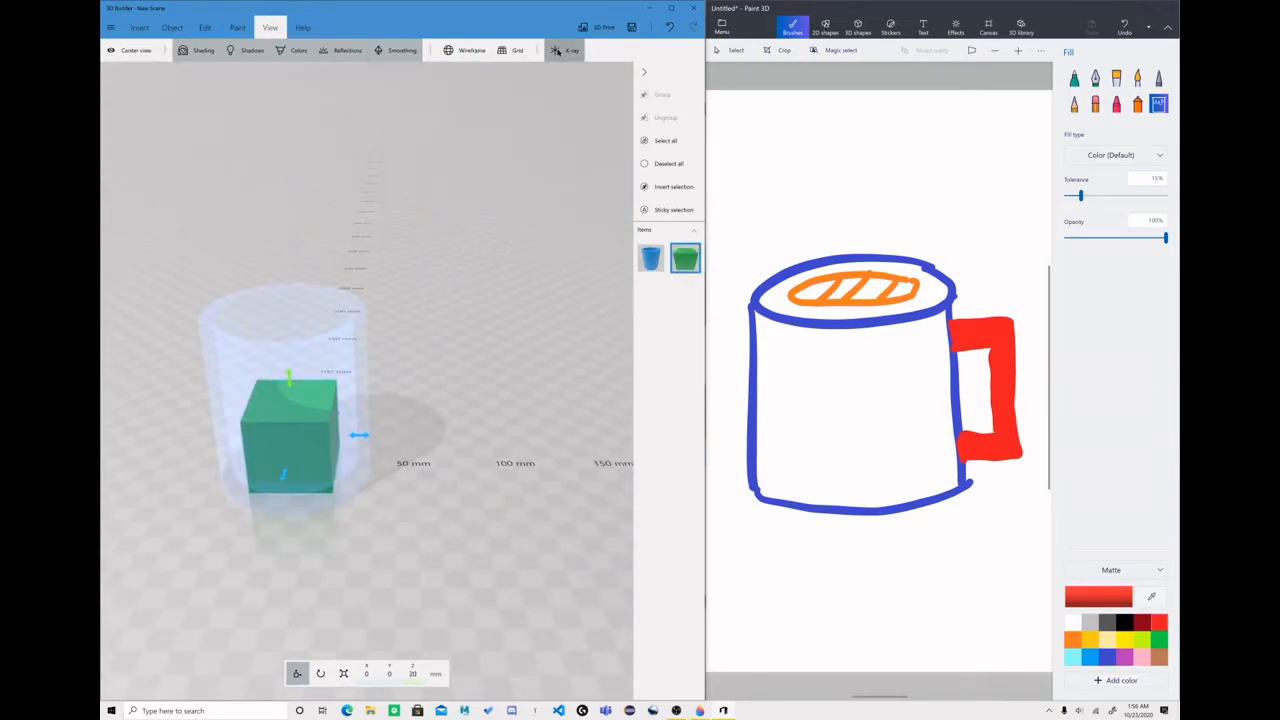
{"action": "left_click", "coordinate": [557, 50]}
{"action": "left_click_drag", "start_coordinate": [363, 441], "coordinate": [481, 447]}
{"action": "left_click_drag", "start_coordinate": [475, 321], "coordinate": [245, 372]}
- Scale the cube into an upright handle slab about 32.2 mm in X, 13.45 mm in Y and 61.41 mm high
{"action": "left_click", "coordinate": [344, 673]}
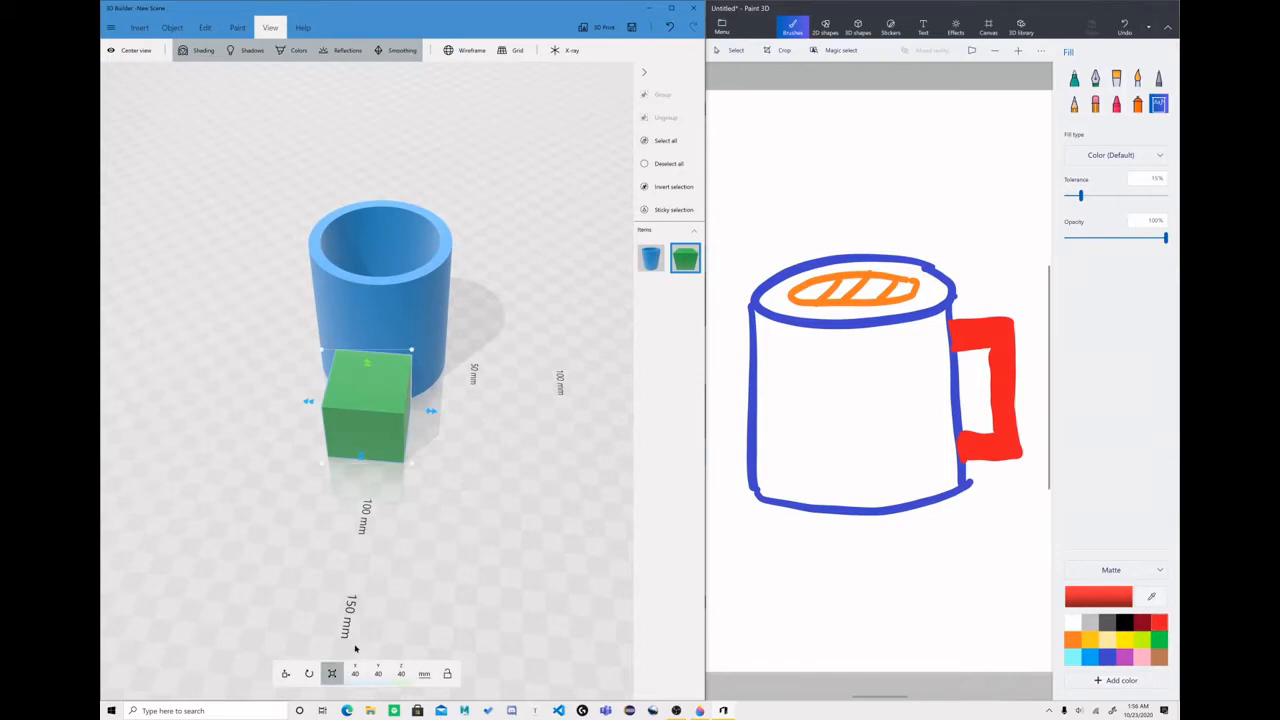
{"action": "left_click_drag", "start_coordinate": [316, 503], "coordinate": [366, 482]}
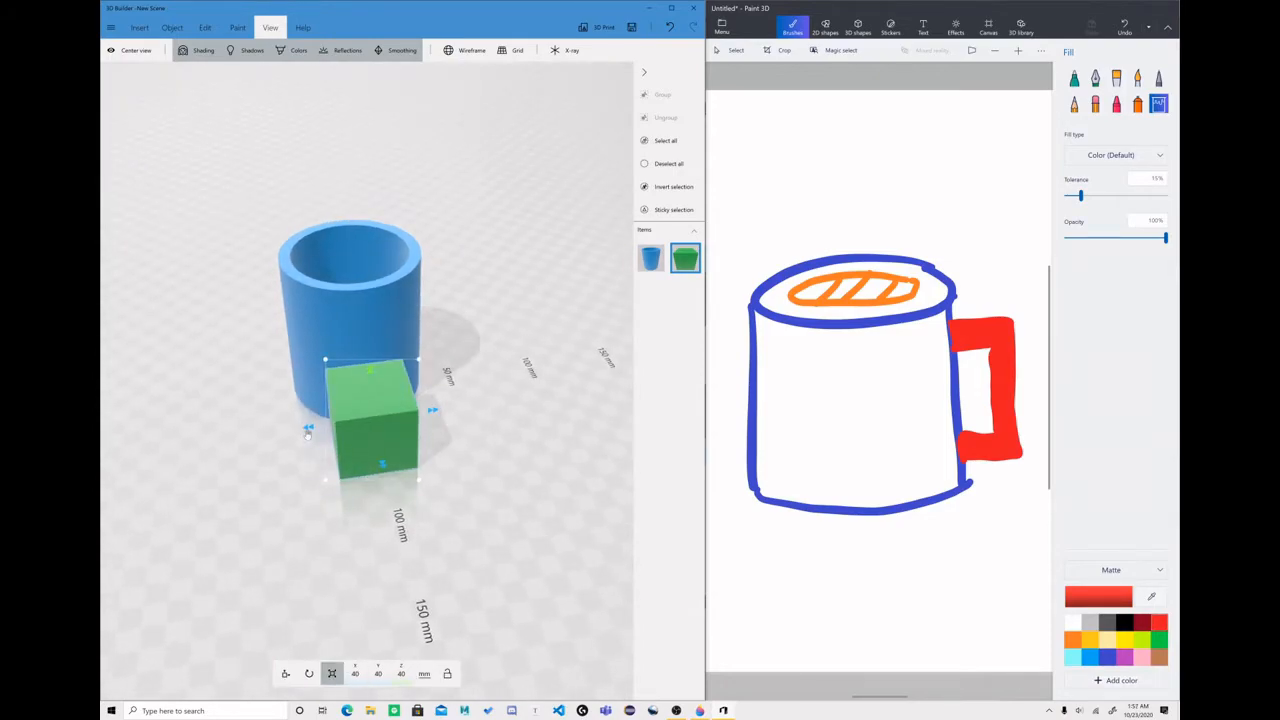
{"action": "left_click_drag", "start_coordinate": [308, 430], "coordinate": [517, 414]}
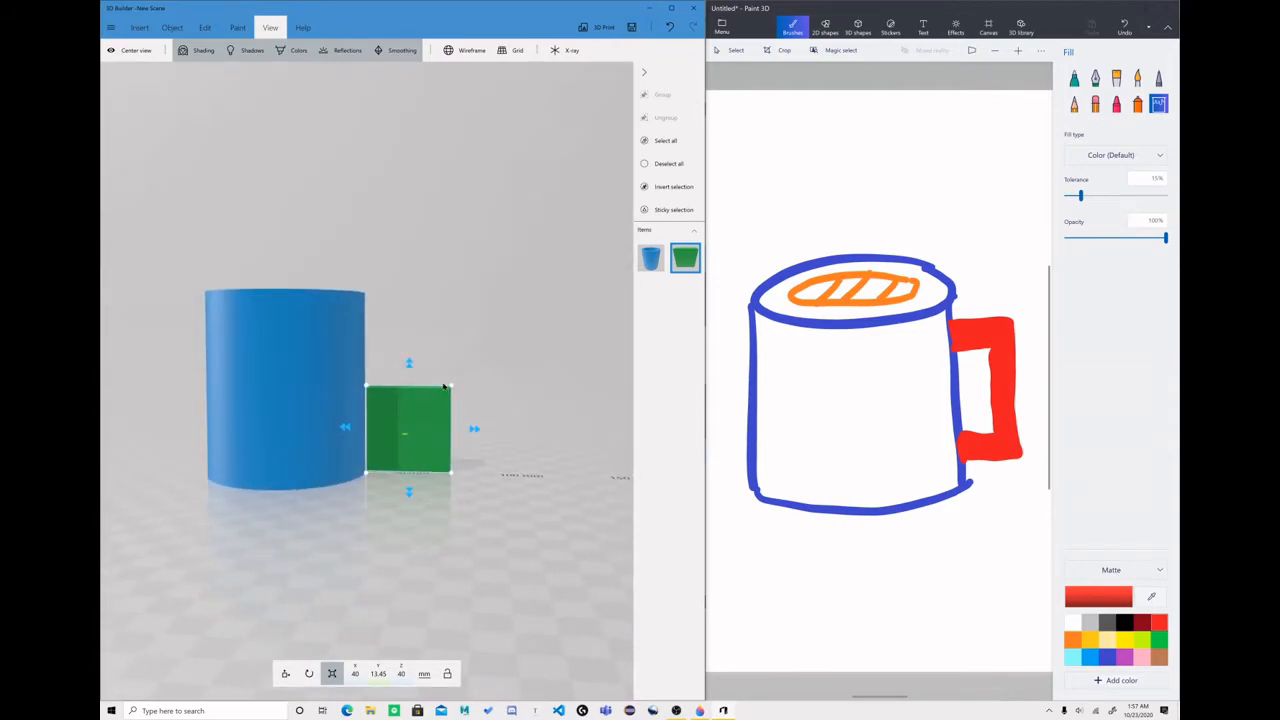
{"action": "left_click_drag", "start_coordinate": [422, 375], "coordinate": [417, 325]}
{"action": "left_click_drag", "start_coordinate": [509, 359], "coordinate": [285, 674]}
- Shift the green slab sideways to Y 0 so it is centred on the mug's side
{"action": "left_click", "coordinate": [297, 673]}
{"action": "mouse_move", "coordinate": [323, 540]}
{"action": "left_mouse_down"}
{"action": "mouse_move", "coordinate": [520, 400]}
{"action": "mouse_move", "coordinate": [314, 529]}
{"action": "left_mouse_up"}
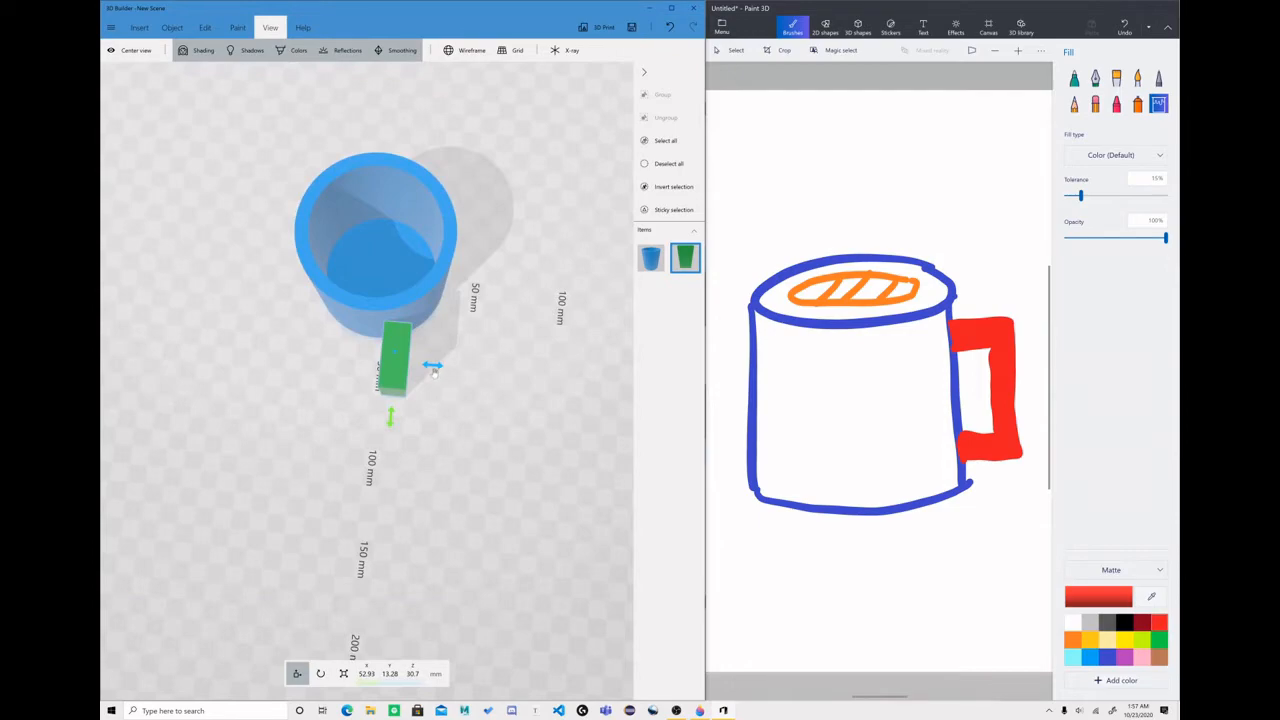
{"action": "left_click_drag", "start_coordinate": [466, 400], "coordinate": [406, 360]}
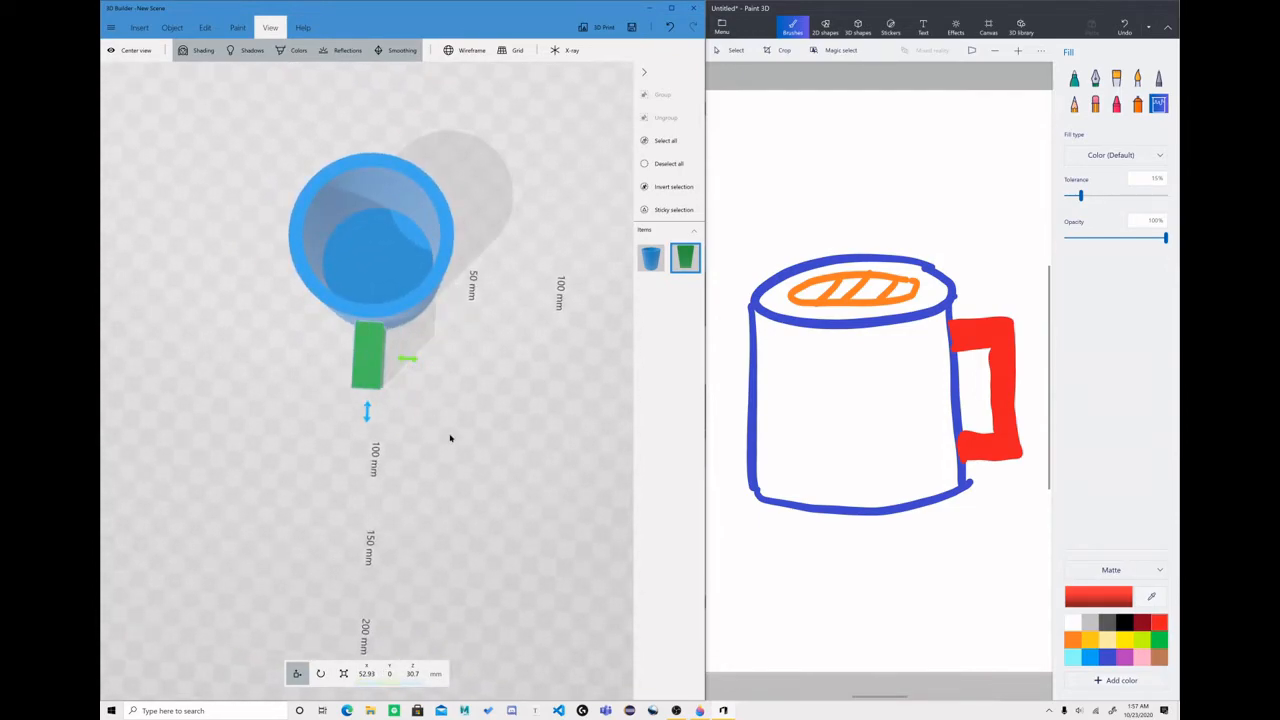
{"action": "left_click_drag", "start_coordinate": [447, 441], "coordinate": [540, 290]}
{"action": "left_click_drag", "start_coordinate": [400, 491], "coordinate": [457, 416]}
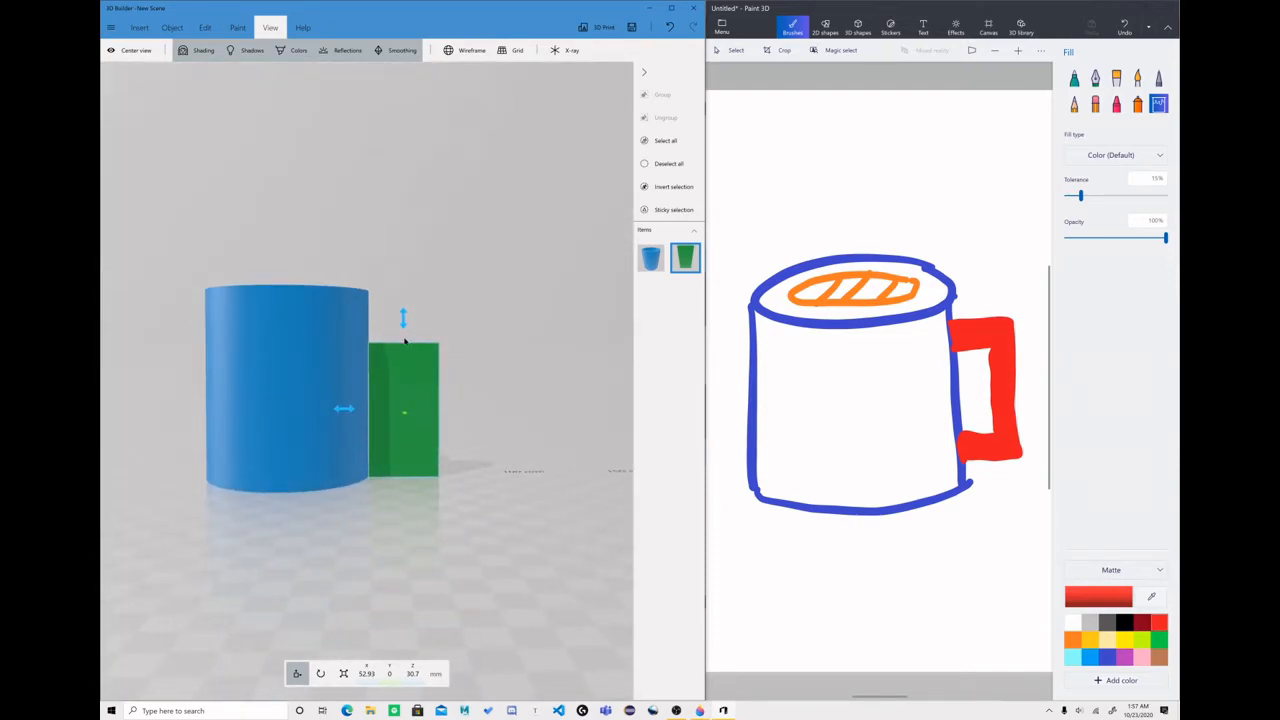
{"action": "left_click_drag", "start_coordinate": [448, 348], "coordinate": [468, 278]}
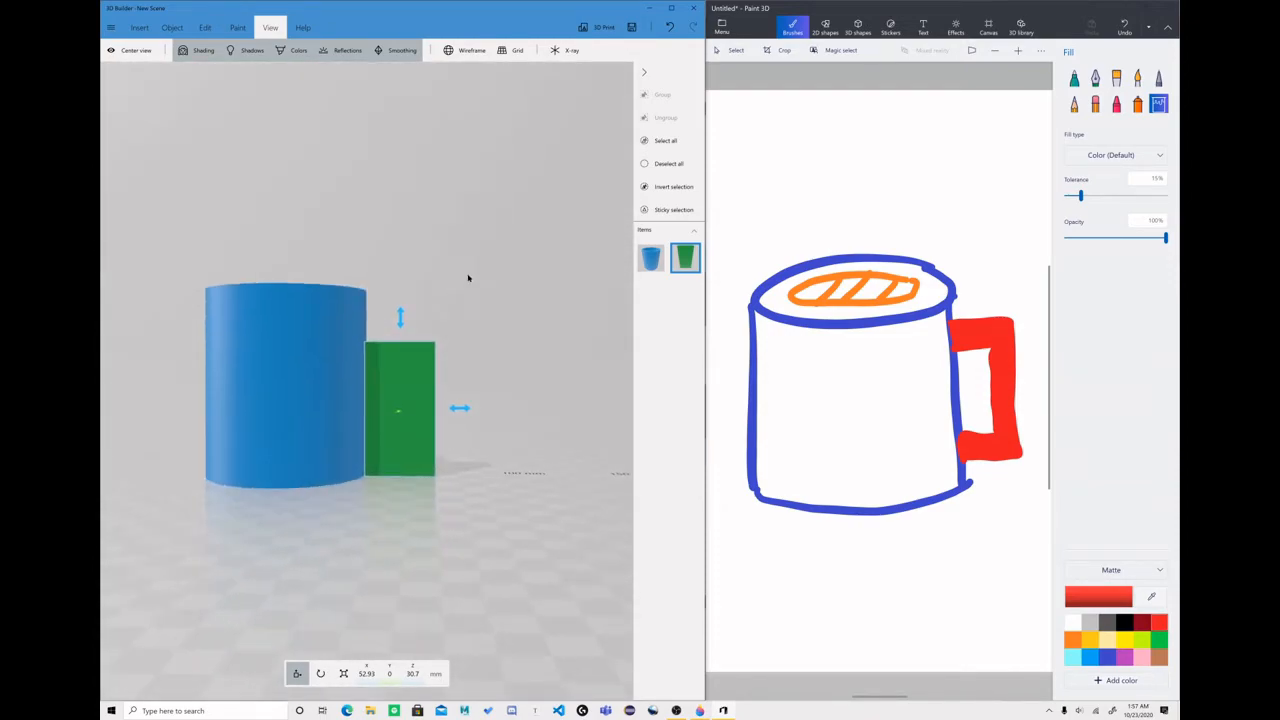
{"action": "left_click_drag", "start_coordinate": [487, 454], "coordinate": [346, 442]}
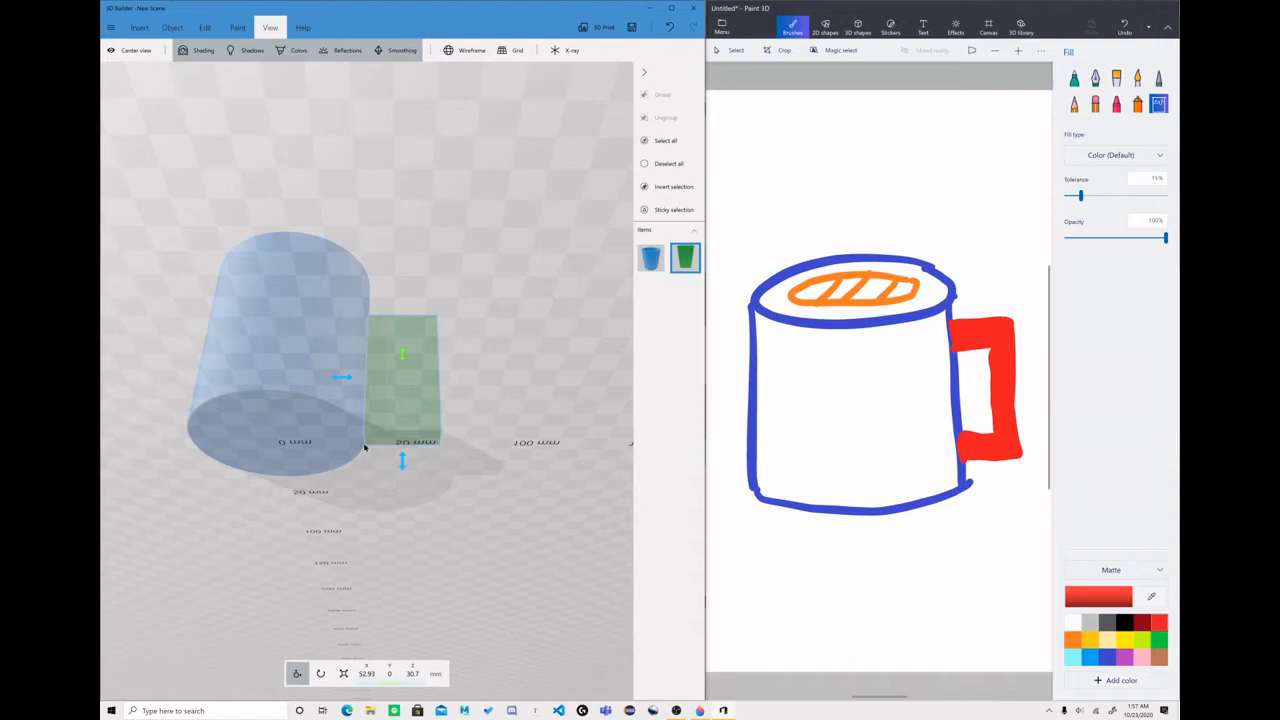
- Raise the slab to Z 54.38 mm, with its top level with the mug's rim
{"action": "left_click_drag", "start_coordinate": [449, 341], "coordinate": [480, 443]}
{"action": "left_click_drag", "start_coordinate": [403, 318], "coordinate": [438, 308]}
{"action": "scroll", "coordinate": [411, 182], "scroll_direction": "up", "scroll_amount": 5}
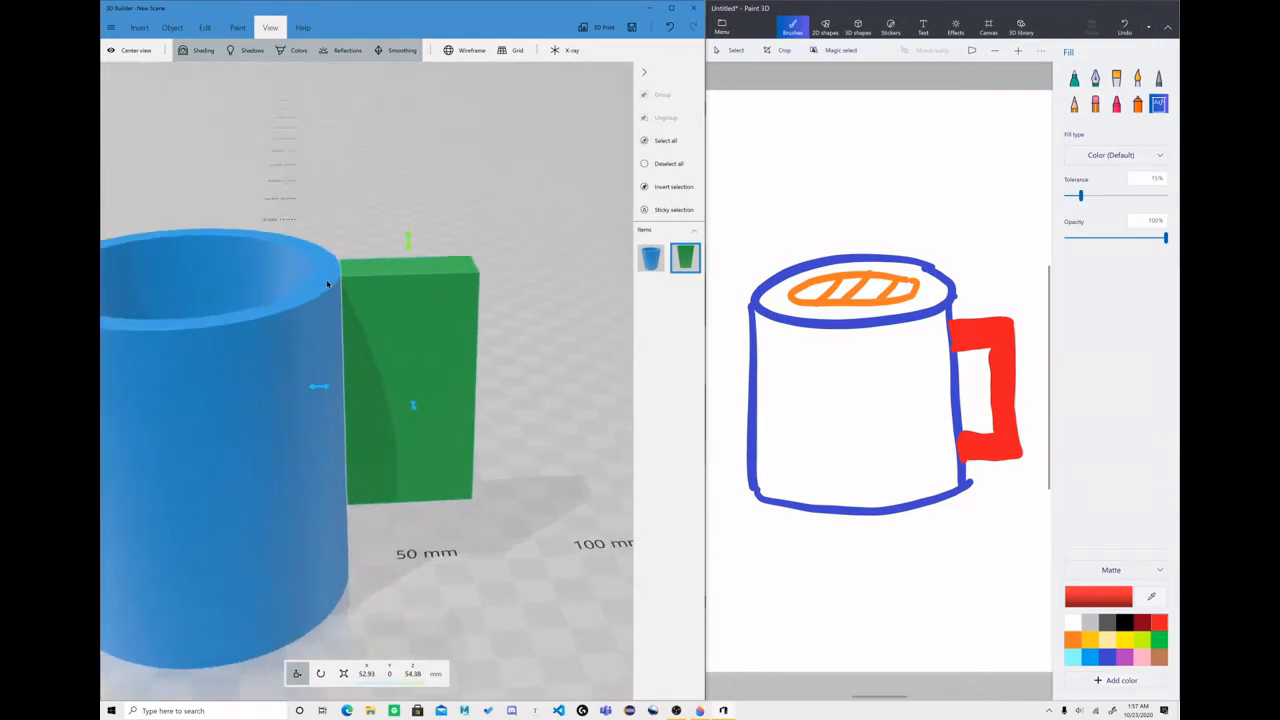
{"action": "left_click_drag", "start_coordinate": [410, 182], "coordinate": [386, 117]}
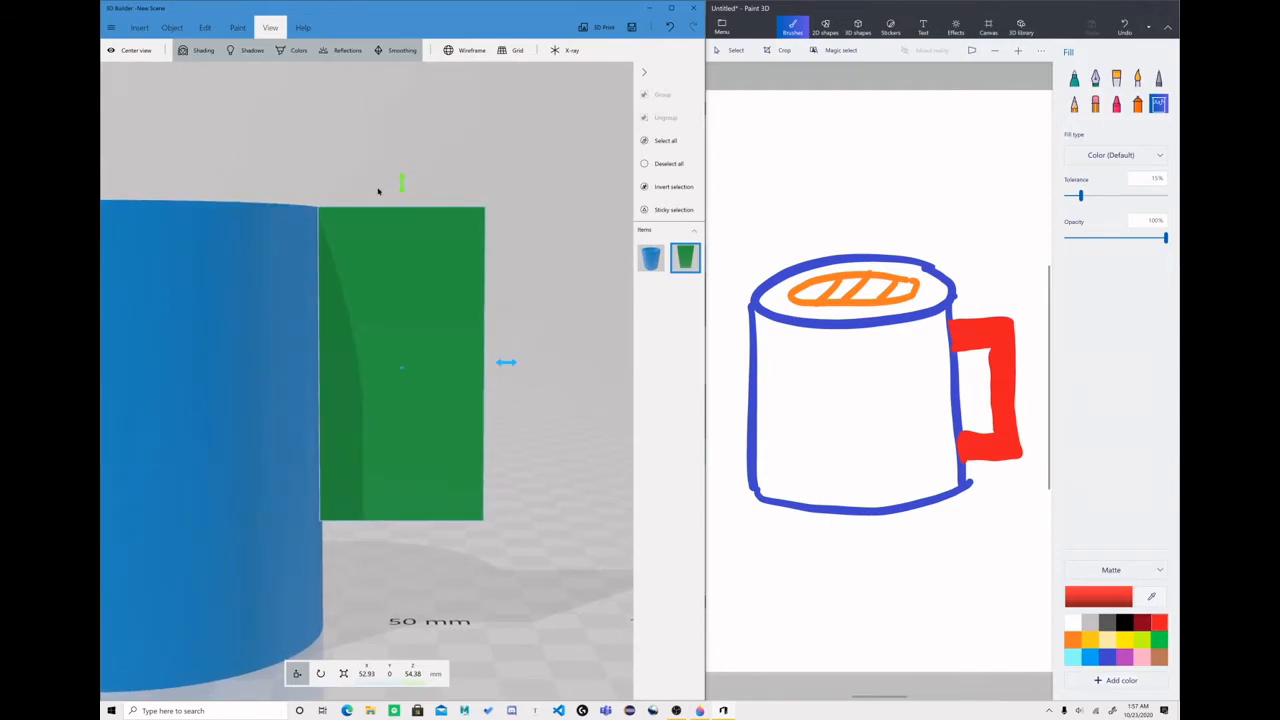
- Lower the slab to Z 42.54 mm so it sits midway along the mug body's height
{"action": "scroll", "coordinate": [407, 205], "scroll_direction": "down", "scroll_amount": 3}
{"action": "right_click_drag", "start_coordinate": [458, 202], "coordinate": [478, 243]}
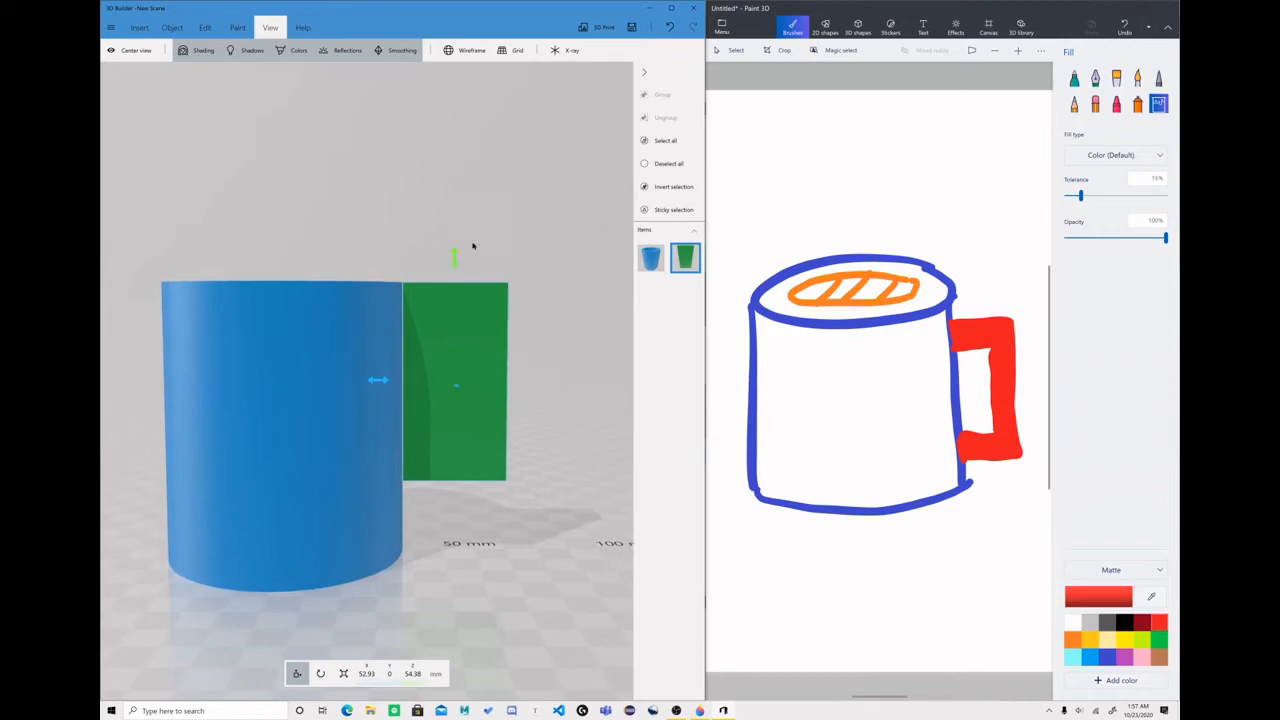
{"action": "left_click_drag", "start_coordinate": [456, 258], "coordinate": [456, 296]}
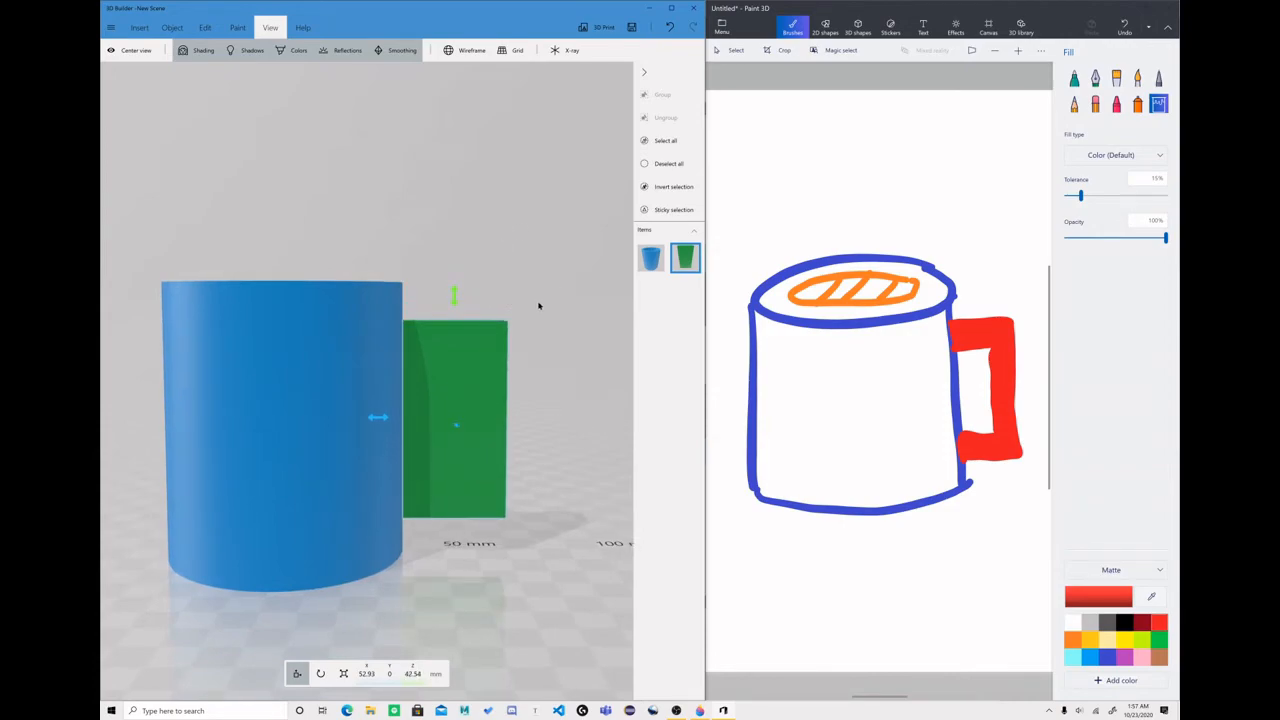
{"action": "right_click_drag", "start_coordinate": [549, 271], "coordinate": [321, 376]}
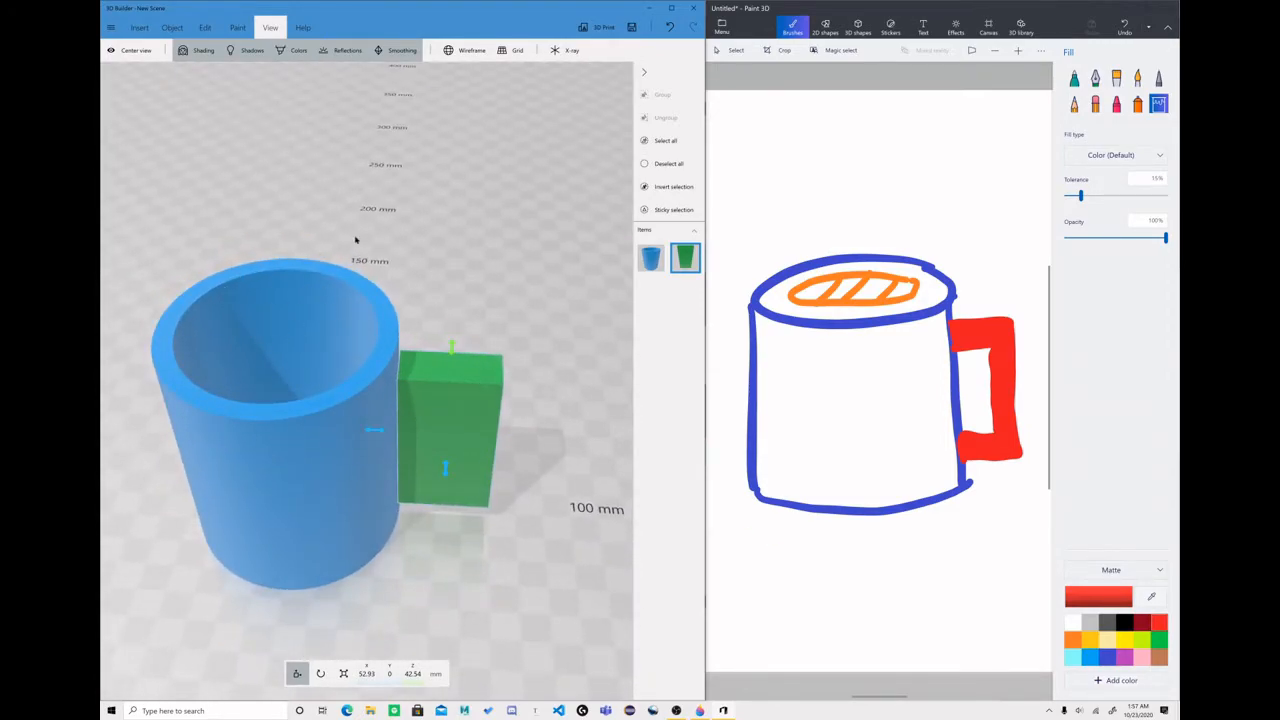
- Move the slab away from the mug to X 93.93 mm and place a duplicate beside the mug at X 56.73 mm
{"action": "scroll", "coordinate": [422, 446], "scroll_direction": "down", "scroll_amount": 3}
{"action": "right_click_drag", "start_coordinate": [509, 397], "coordinate": [404, 423]}
{"action": "left_click_drag", "start_coordinate": [388, 426], "coordinate": [461, 440]}
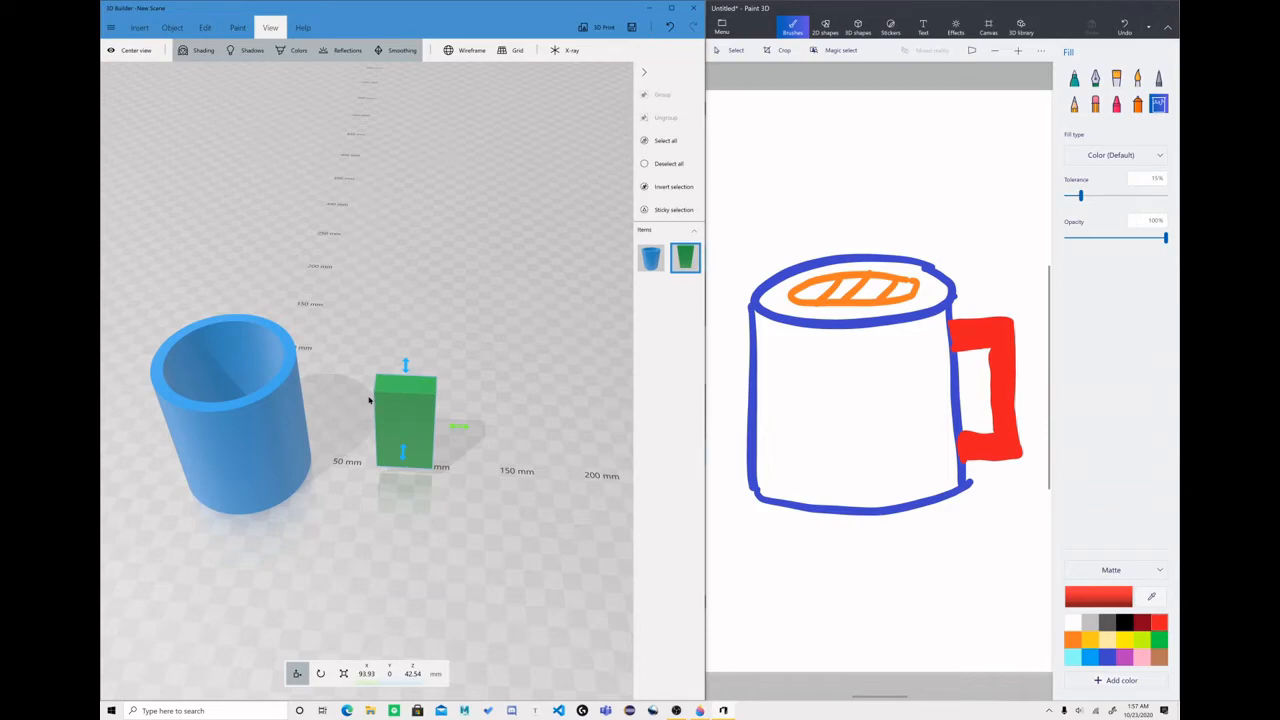
{"action": "key", "text": "ctrl+d"}
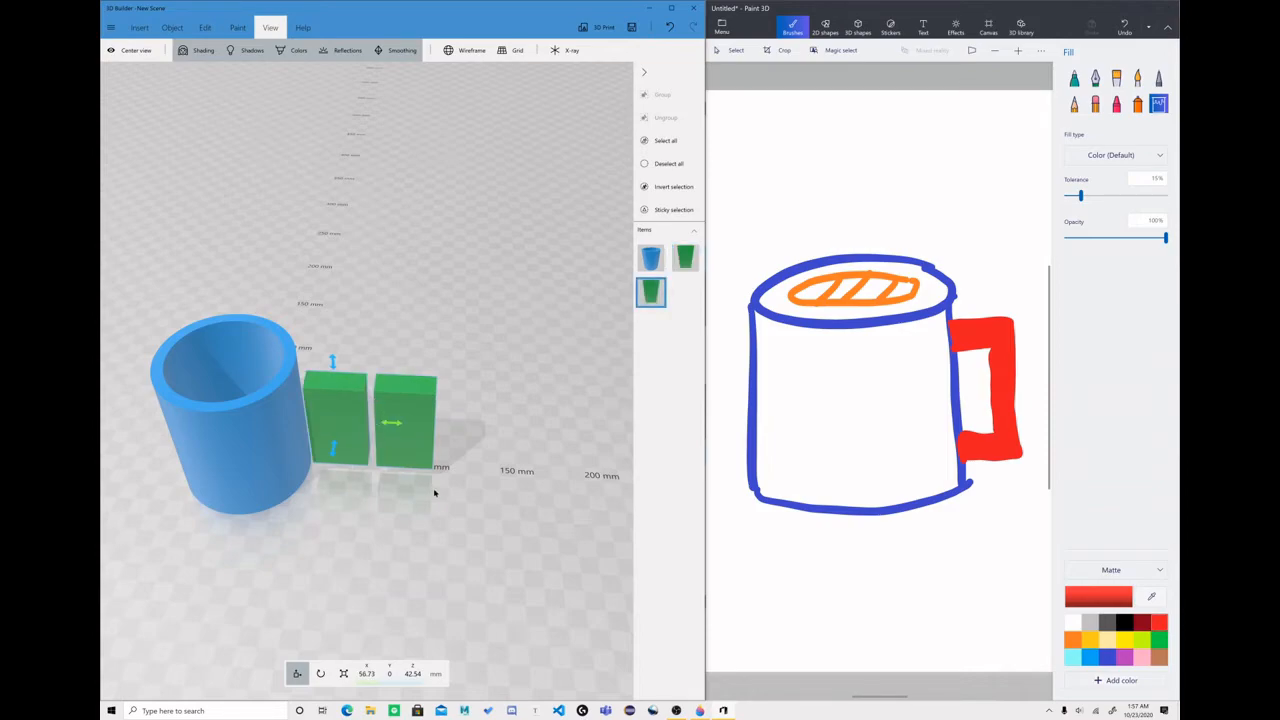
- Shorten the duplicate slab from its upper and lower ends to a height of about 47.66 mm
{"action": "left_click_drag", "start_coordinate": [434, 494], "coordinate": [477, 367]}
{"action": "left_click", "coordinate": [343, 673]}
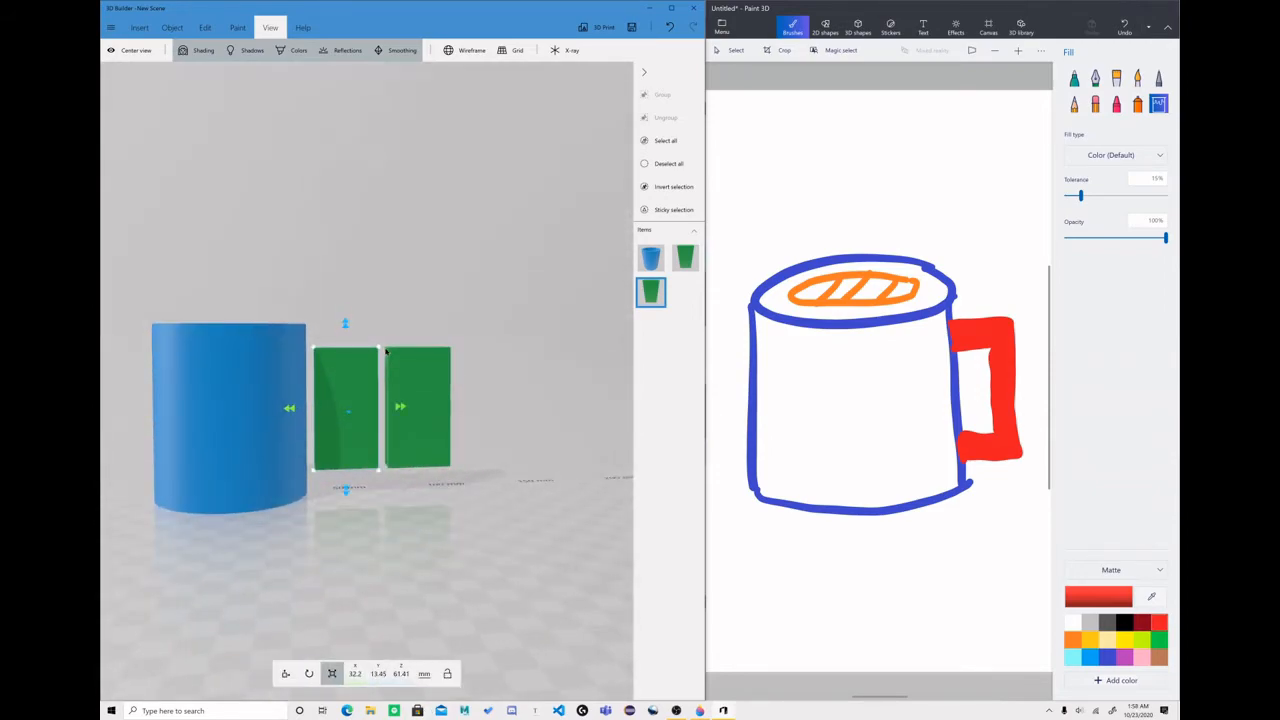
{"action": "left_click_drag", "start_coordinate": [344, 322], "coordinate": [346, 343]}
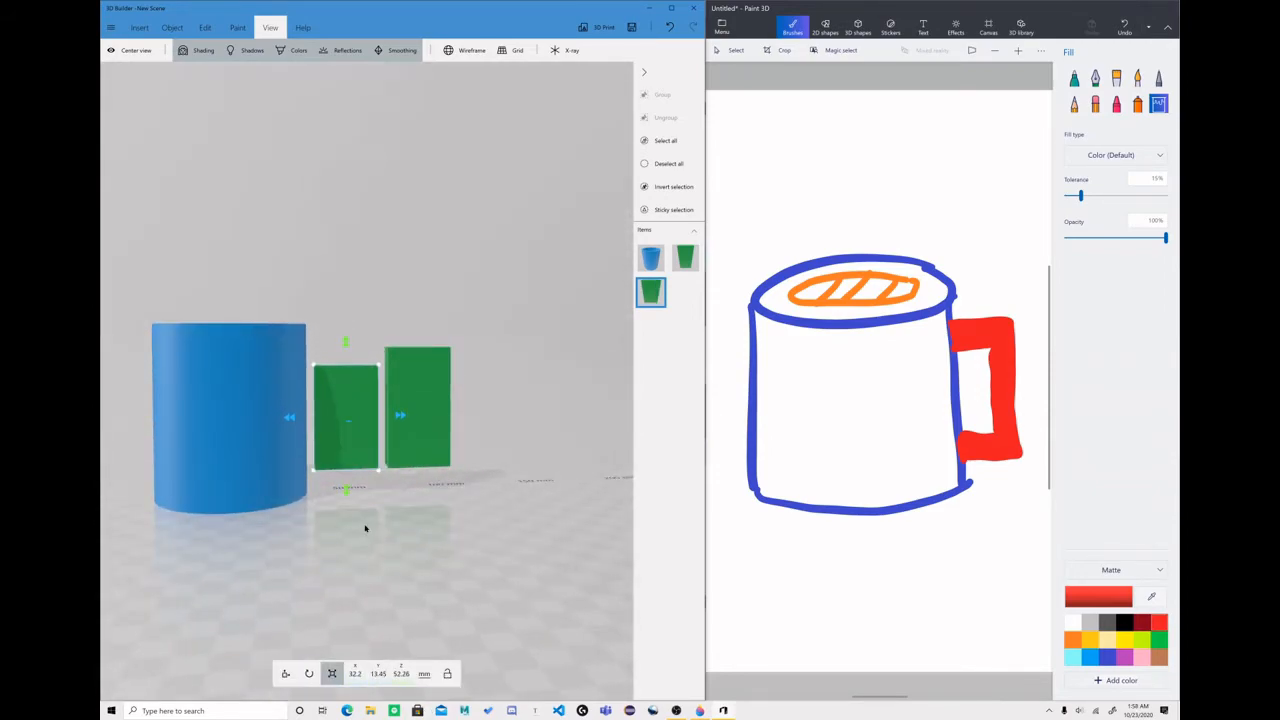
{"action": "left_click_drag", "start_coordinate": [348, 490], "coordinate": [348, 481]}
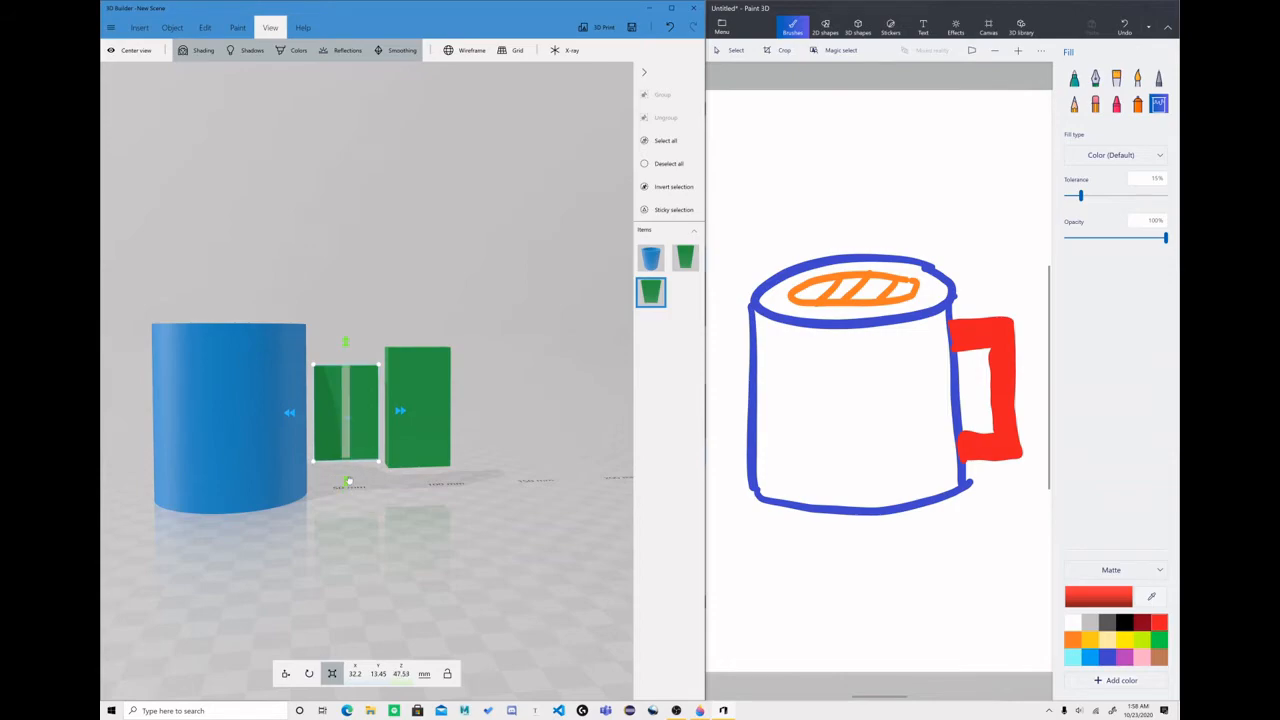
- Widen the duplicate slab on both sides to about 44.99 mm in Y, thicker than the original slab
{"action": "left_click_drag", "start_coordinate": [494, 466], "coordinate": [232, 628]}
{"action": "left_click_drag", "start_coordinate": [385, 333], "coordinate": [403, 329]}
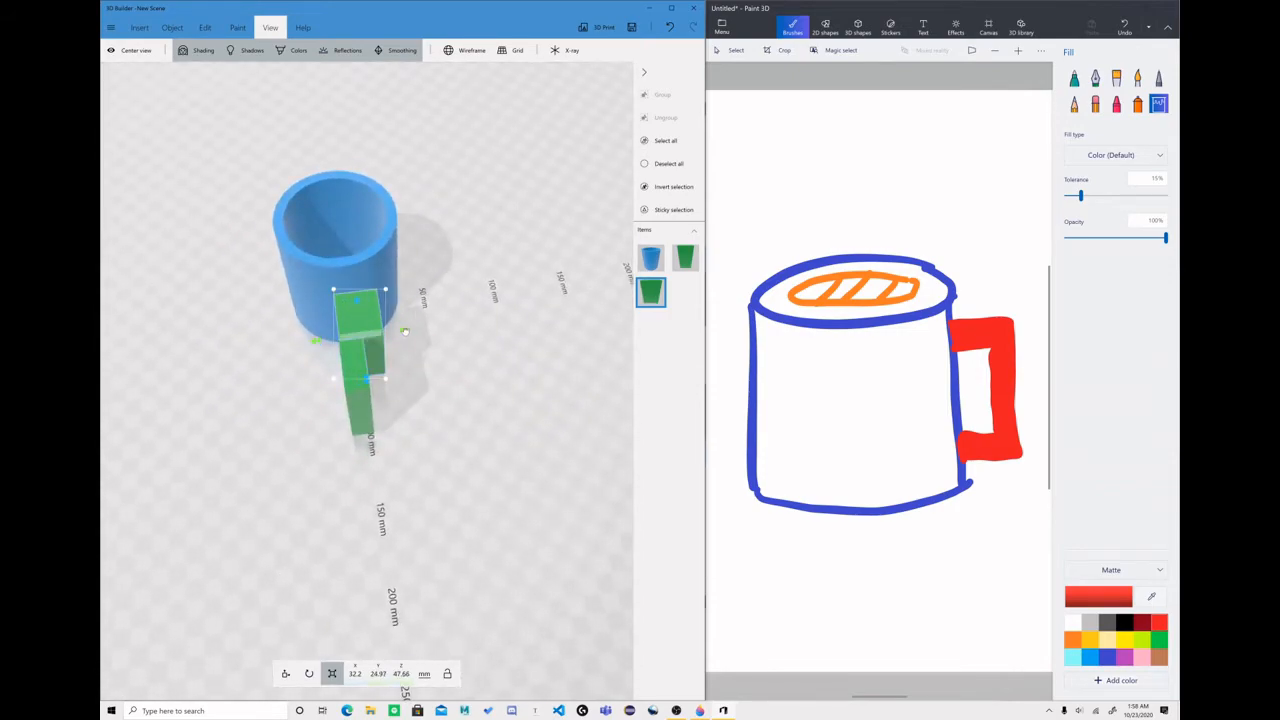
{"action": "left_click_drag", "start_coordinate": [318, 341], "coordinate": [288, 349]}
{"action": "left_click_drag", "start_coordinate": [294, 500], "coordinate": [528, 375]}
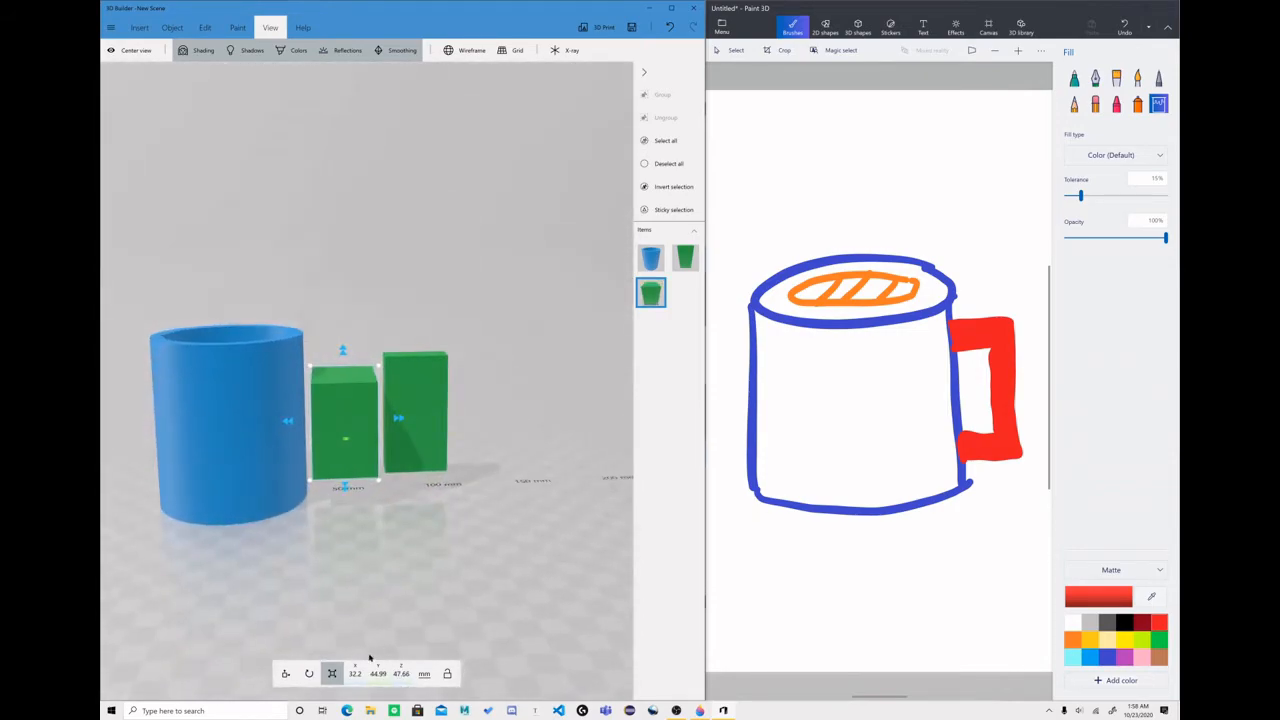
- Move the duplicate block into the original slab at X 86.42 mm and Z 42.54 mm, leaving a C-shaped border uncovered
{"action": "left_click", "coordinate": [284, 673]}
{"action": "left_click_drag", "start_coordinate": [289, 426], "coordinate": [351, 424]}
{"action": "left_click_drag", "start_coordinate": [474, 505], "coordinate": [436, 503]}
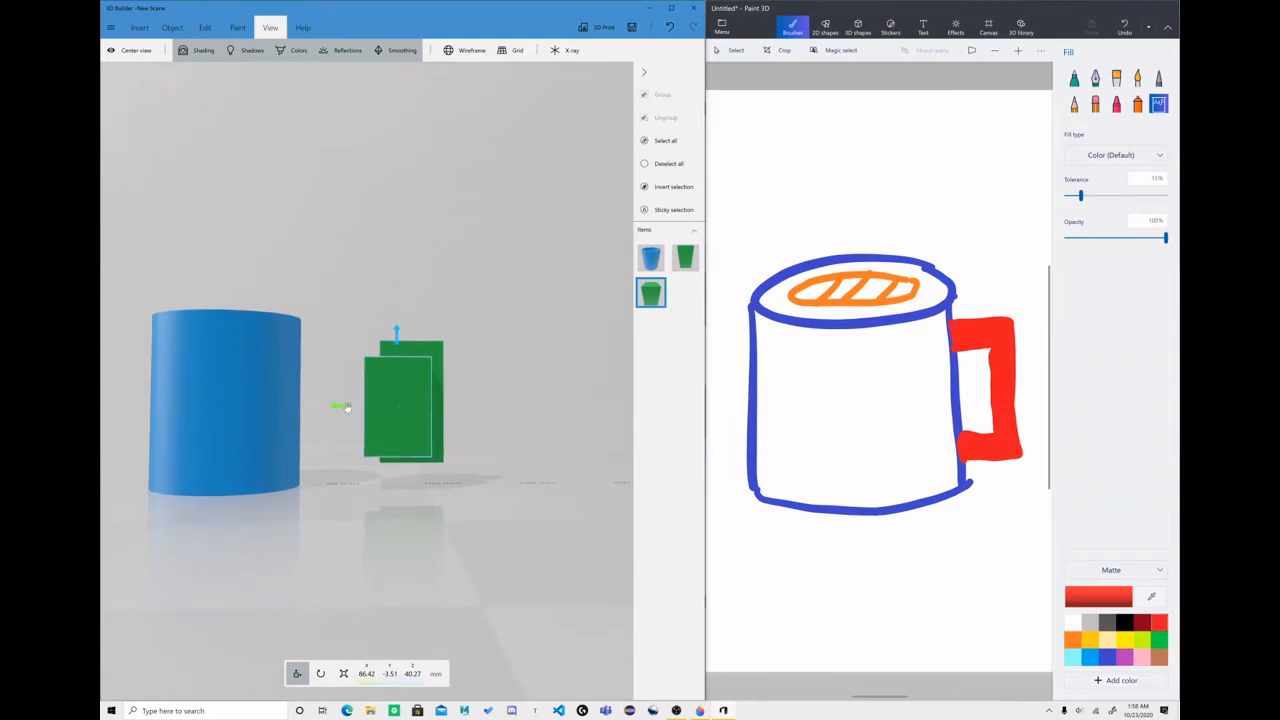
{"action": "left_click_drag", "start_coordinate": [395, 343], "coordinate": [397, 334]}
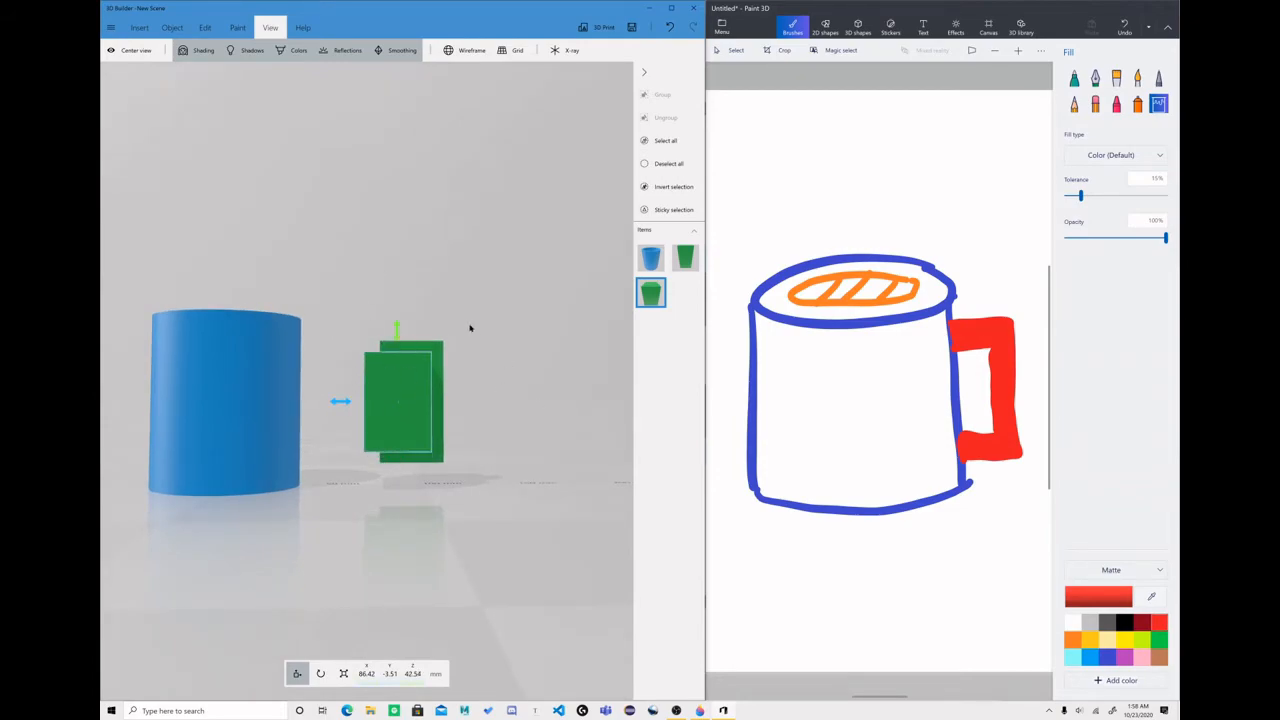
{"action": "left_click_drag", "start_coordinate": [534, 315], "coordinate": [691, 337]}
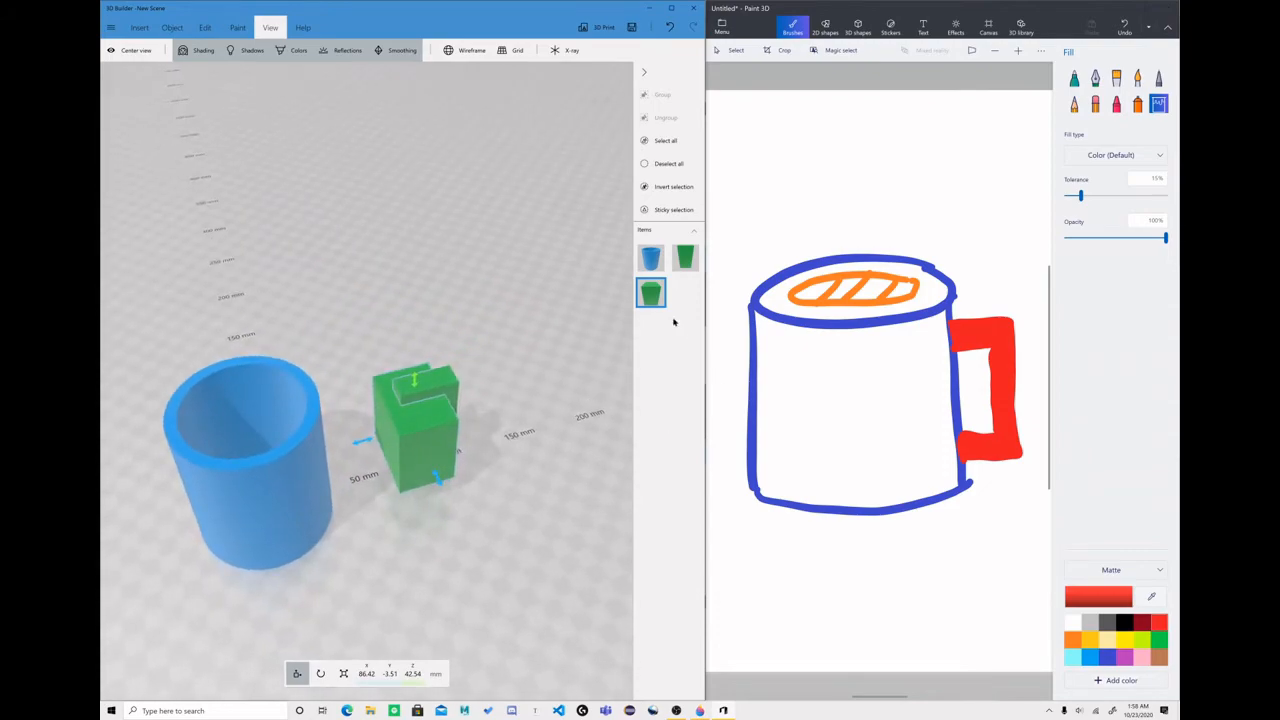
{"action": "left_click_drag", "start_coordinate": [487, 340], "coordinate": [416, 412]}
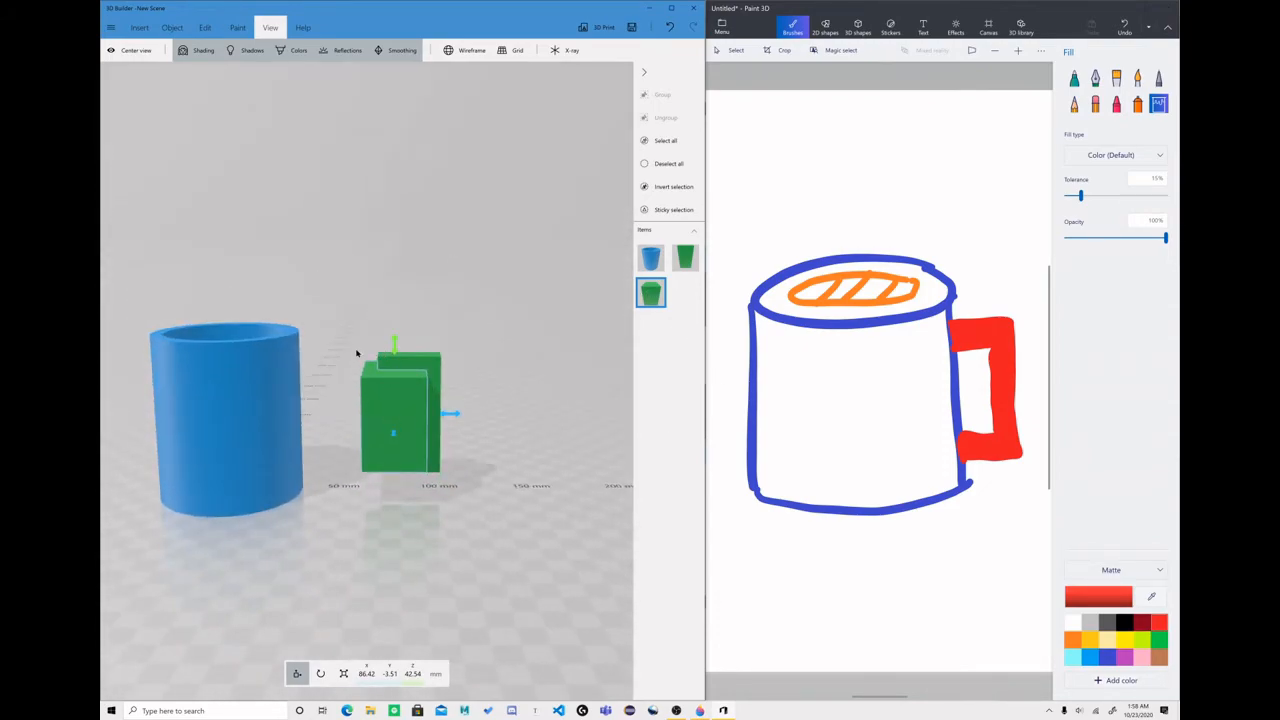
- Subtract the duplicate block from the slab to cut out a C-shaped handle
{"action": "left_click", "coordinate": [205, 27]}
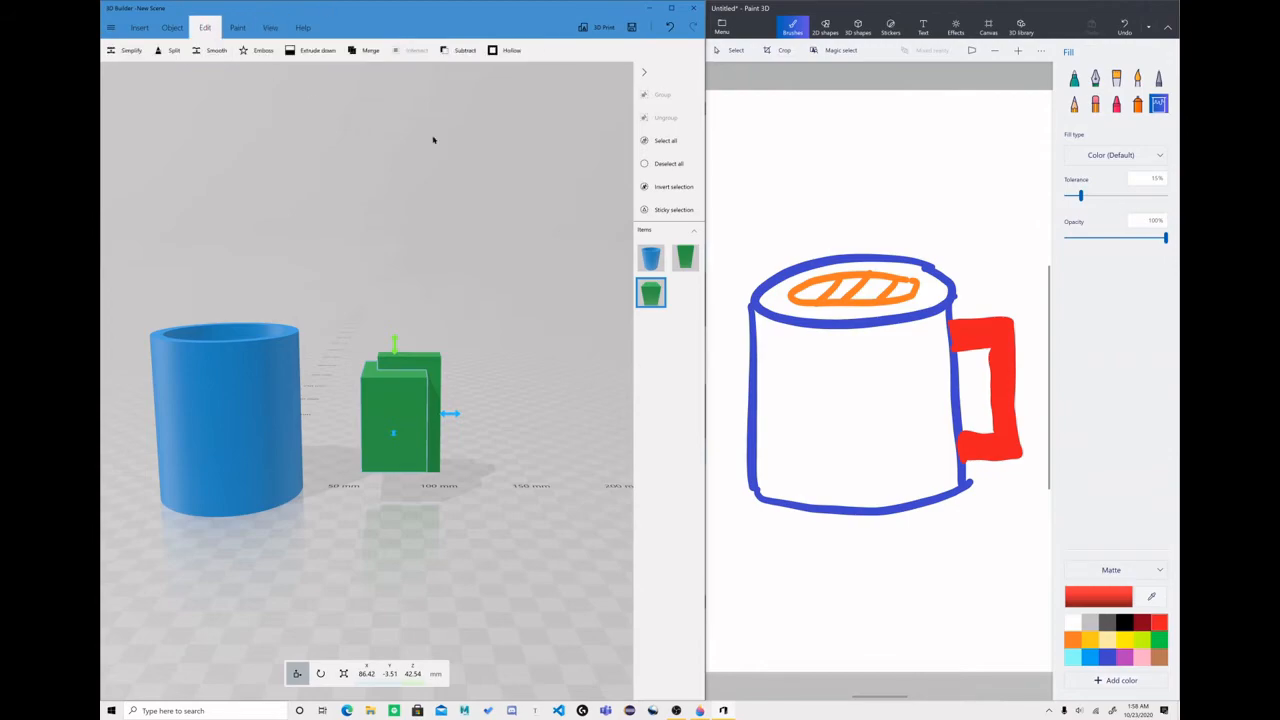
{"action": "left_click", "coordinate": [457, 52]}
{"action": "left_click_drag", "start_coordinate": [451, 228], "coordinate": [424, 391]}
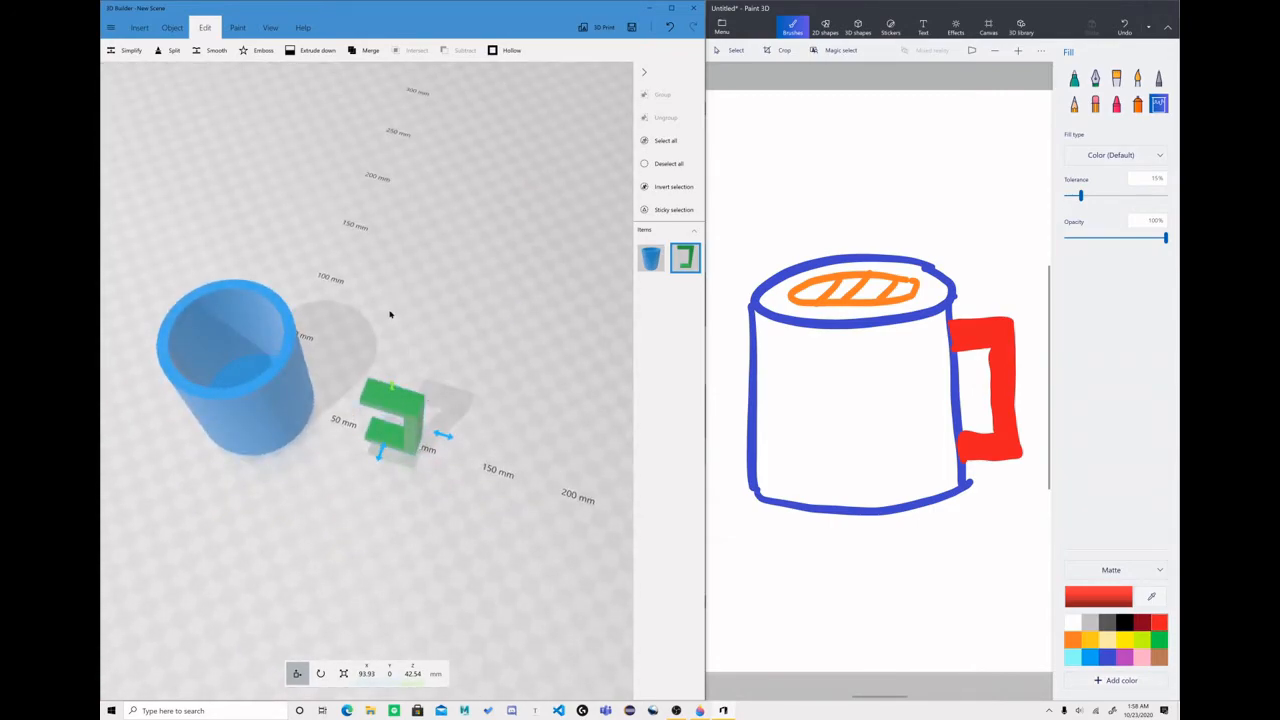
- Move the handle back along X to 52.93 mm so its open ends meet the mug's wall, and check the joint
{"action": "left_click_drag", "start_coordinate": [480, 450], "coordinate": [446, 418]}
{"action": "left_click_drag", "start_coordinate": [371, 434], "coordinate": [300, 455]}
{"action": "left_click_drag", "start_coordinate": [444, 477], "coordinate": [335, 470]}
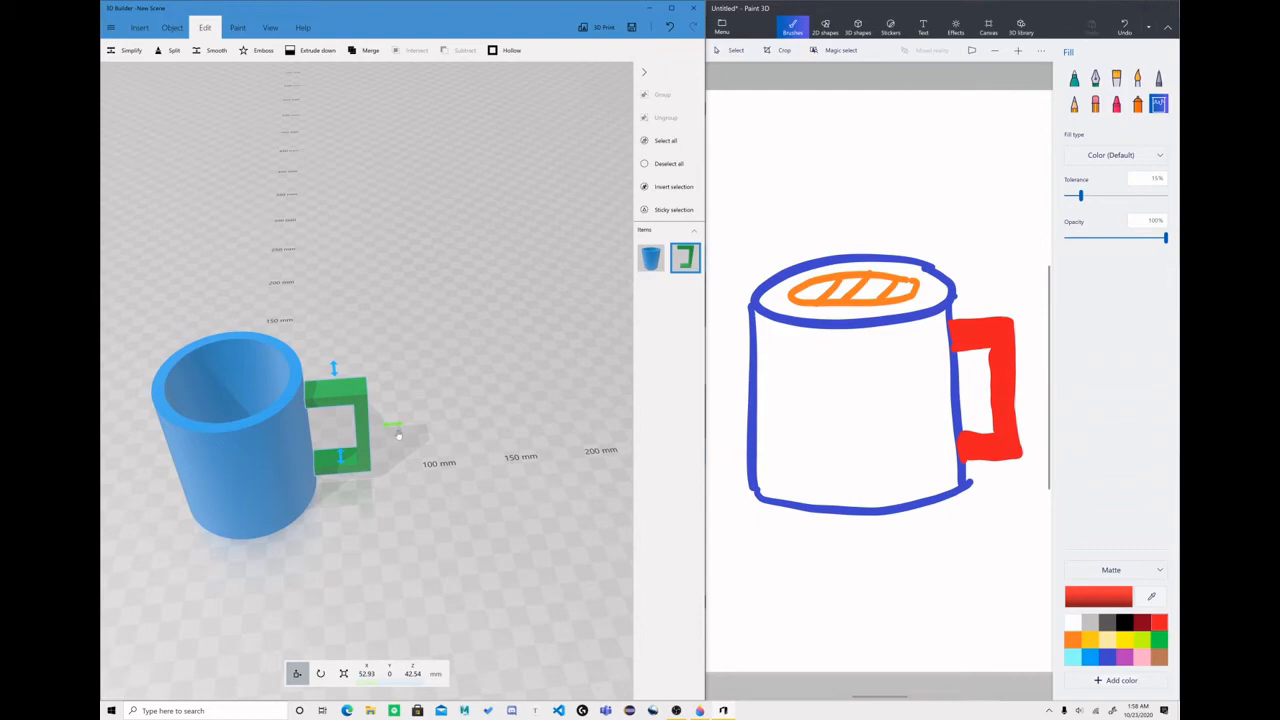
{"action": "scroll", "coordinate": [397, 436], "scroll_direction": "up", "scroll_amount": 5}
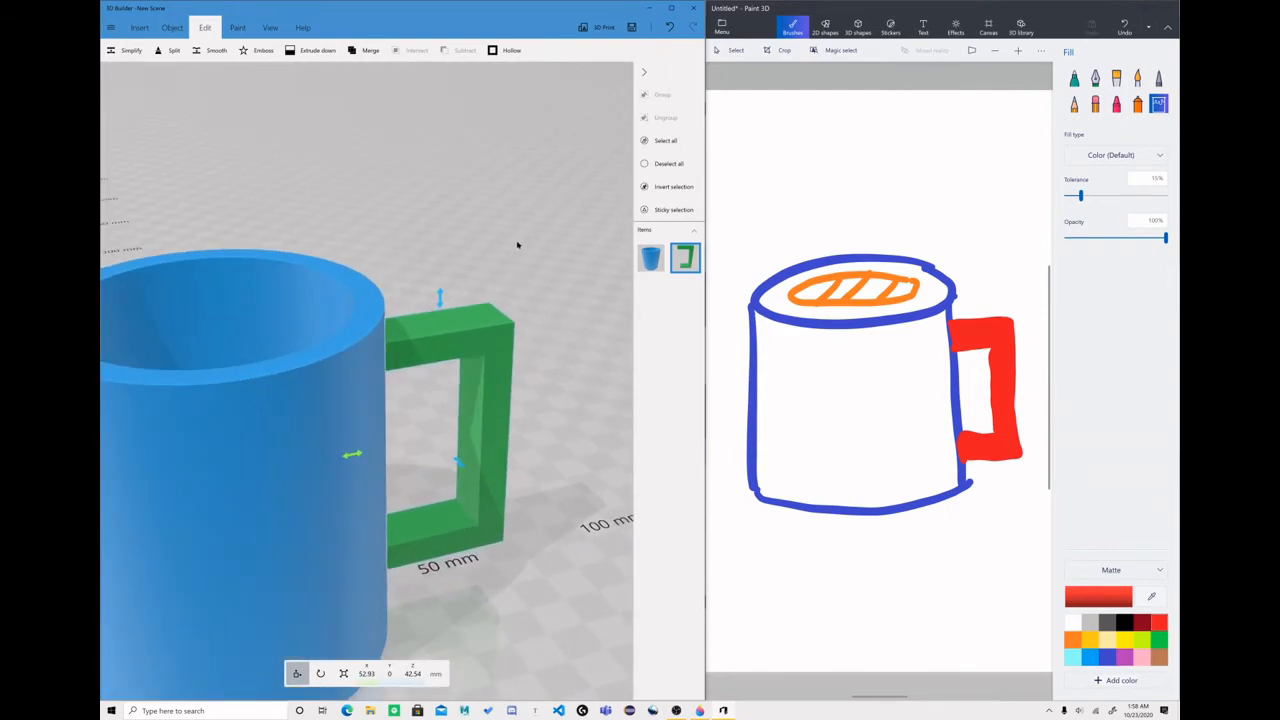
{"action": "scroll", "coordinate": [257, 391], "scroll_direction": "up", "scroll_amount": 4}
{"action": "scroll", "coordinate": [287, 349], "scroll_direction": "down", "scroll_amount": 6}
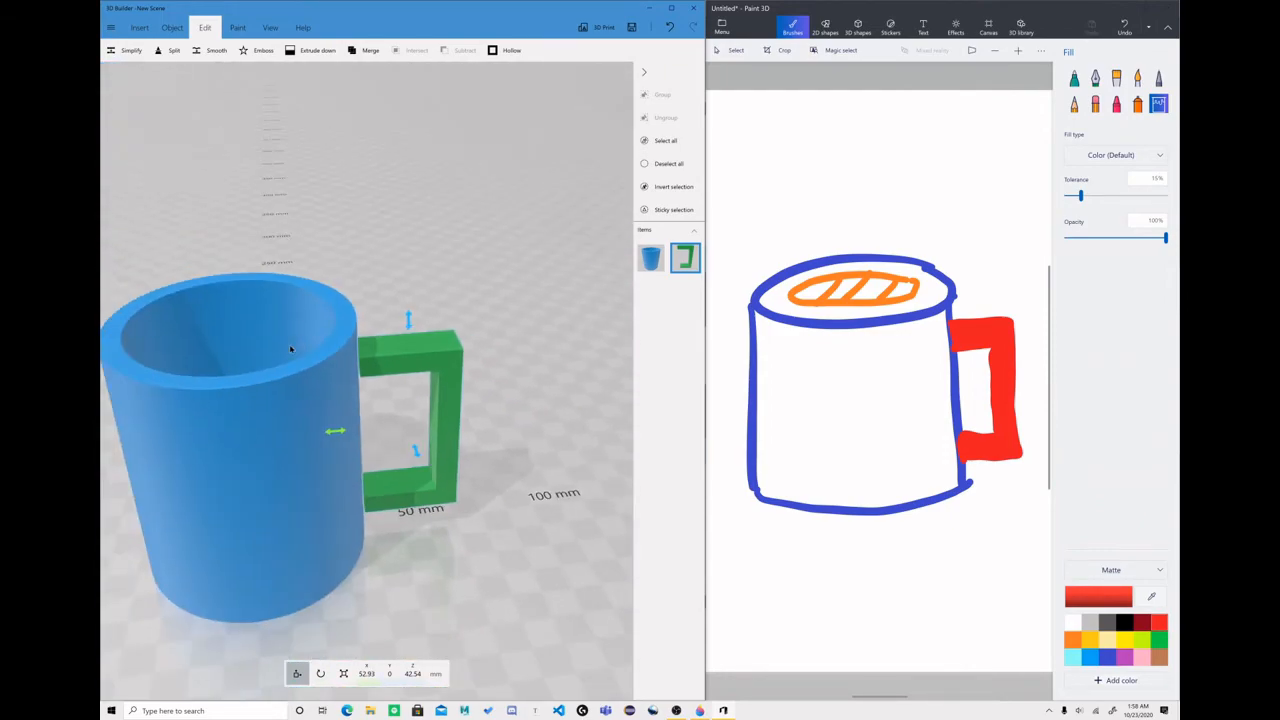
- Try to nudge the handle along X a little further into the mug's wall
{"action": "scroll", "coordinate": [287, 349], "scroll_direction": "down", "scroll_amount": 3}
{"action": "left_click_drag", "start_coordinate": [417, 254], "coordinate": [355, 422]}
{"action": "mouse_move", "coordinate": [441, 395]}
{"action": "left_mouse_down"}
{"action": "mouse_move", "coordinate": [526, 223]}
{"action": "mouse_move", "coordinate": [418, 399]}
{"action": "left_mouse_up"}
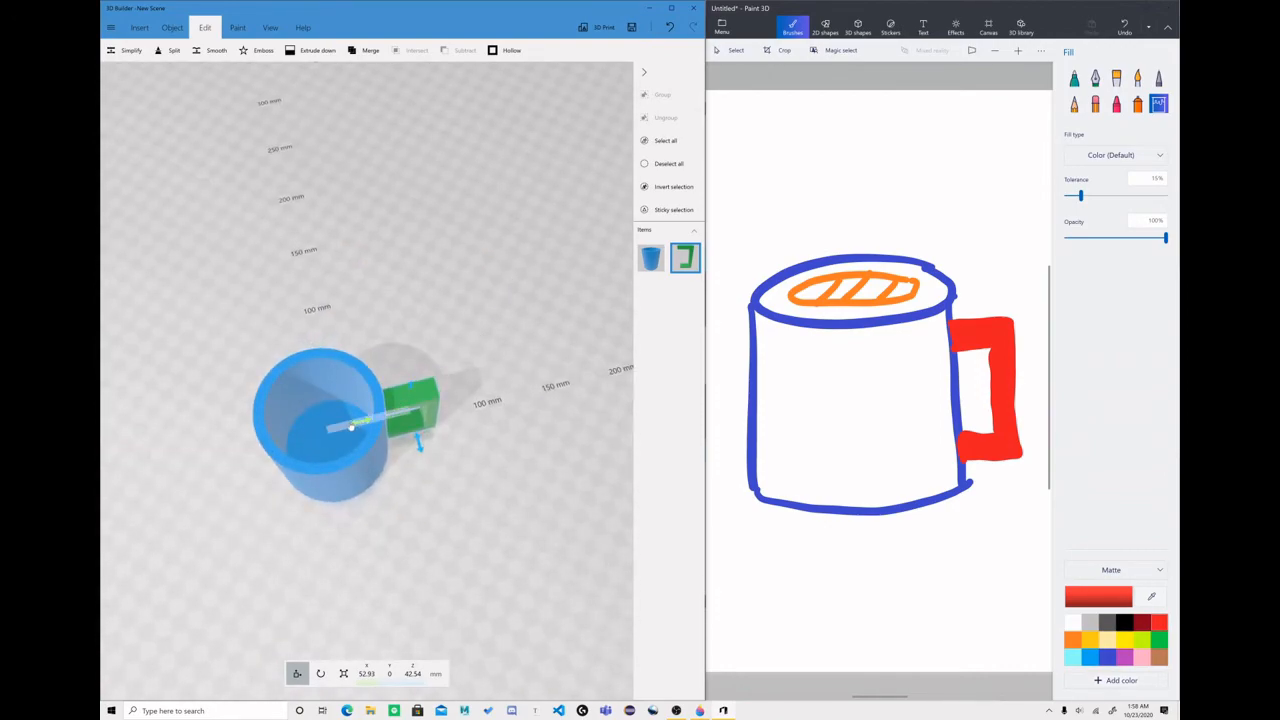
{"action": "left_click_drag", "start_coordinate": [505, 398], "coordinate": [449, 306]}
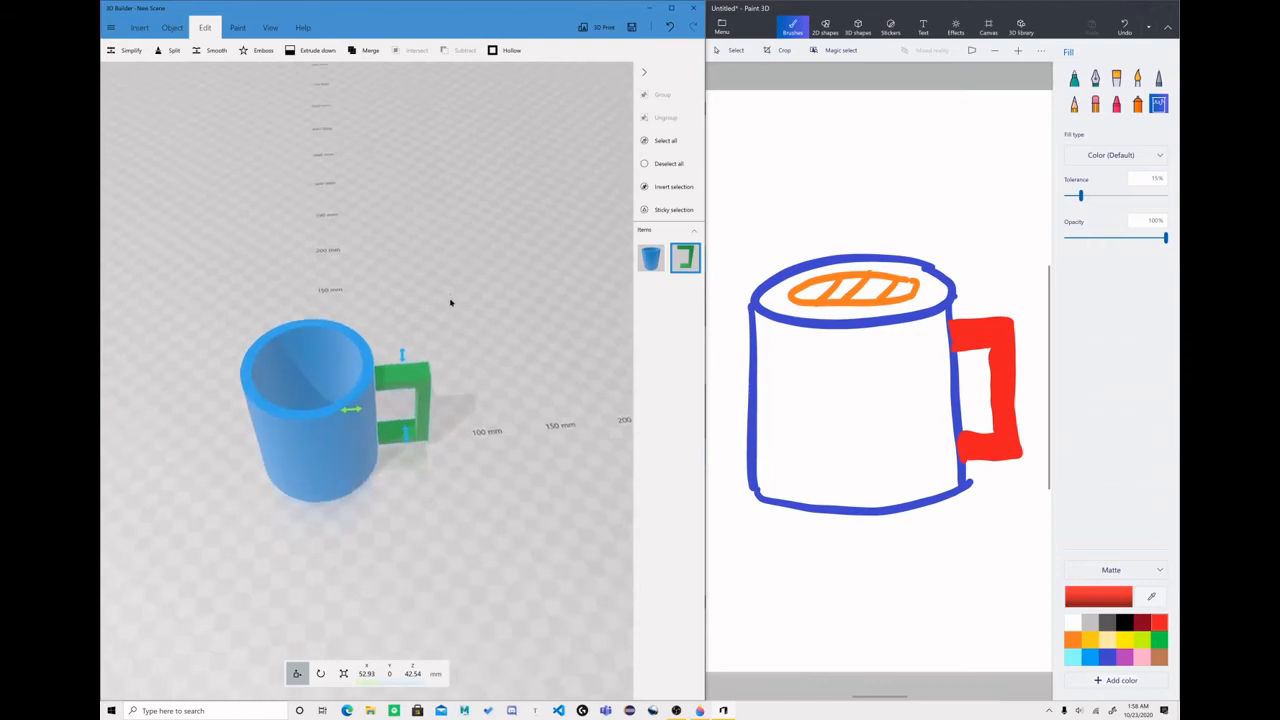
{"action": "scroll", "coordinate": [354, 390], "scroll_direction": "up", "scroll_amount": 3}
{"action": "left_click_drag", "start_coordinate": [316, 454], "coordinate": [326, 466]}
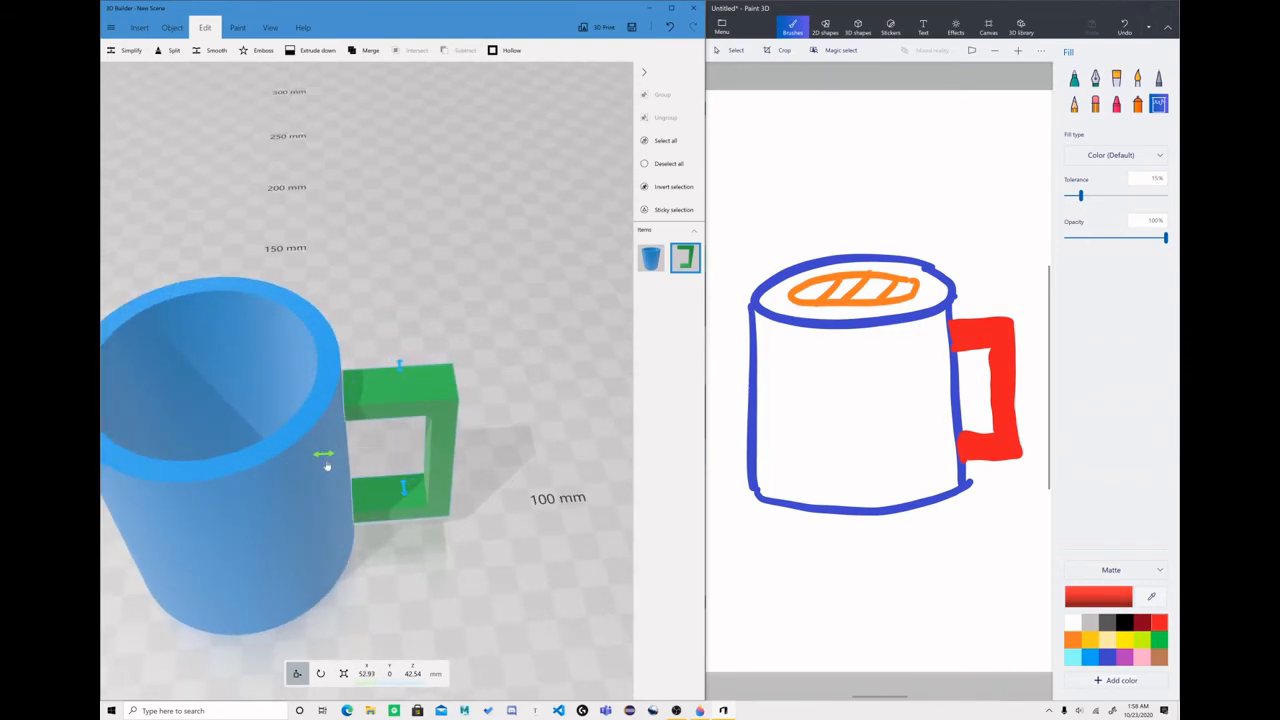
- Check the snapping and collision options in the application settings
{"action": "left_click", "coordinate": [112, 28]}
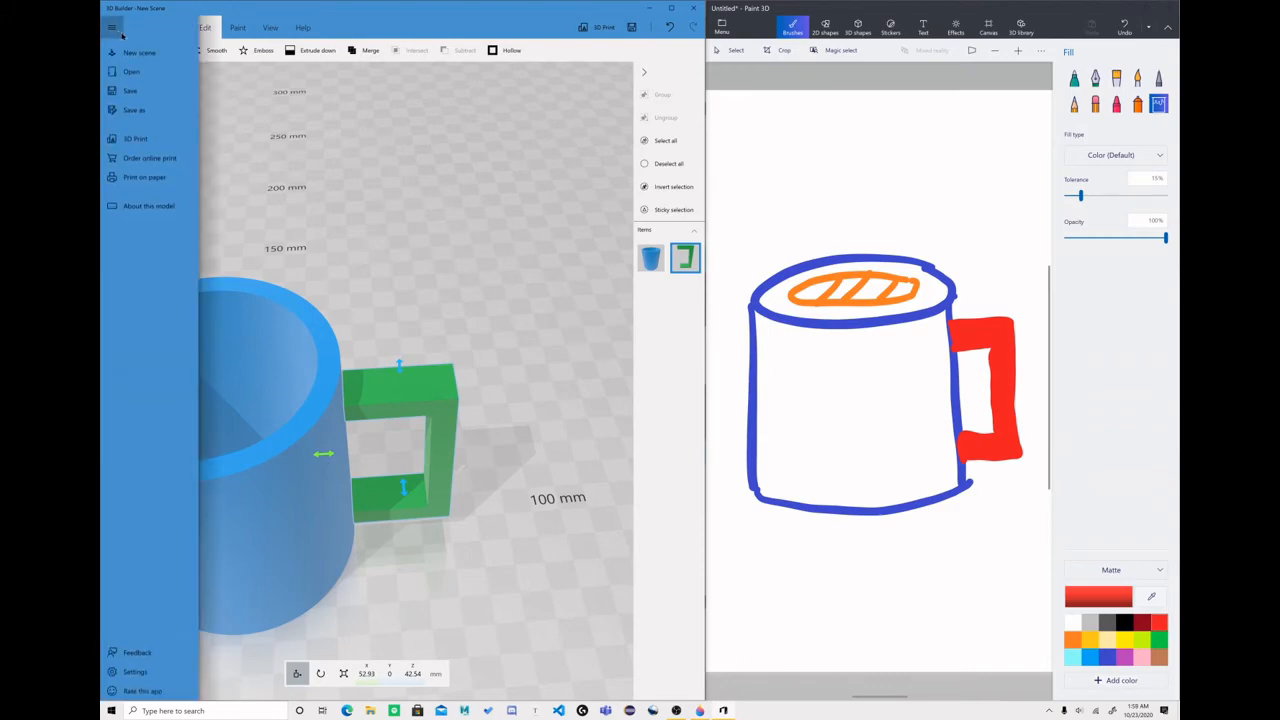
{"action": "left_click", "coordinate": [156, 672]}
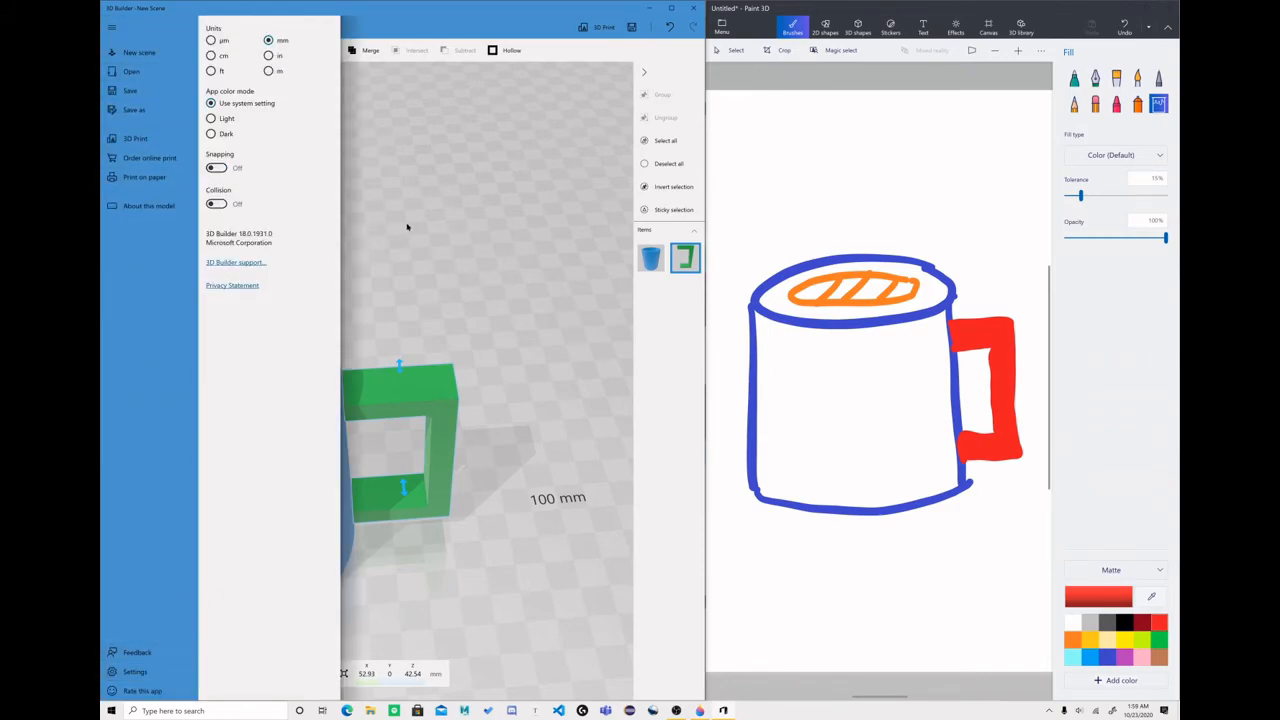
{"action": "left_click", "coordinate": [410, 225]}
- Move the handle along X to 51.4 mm so its ends sink into the mug's wall, and check the joint
{"action": "mouse_move", "coordinate": [328, 456]}
{"action": "left_mouse_down"}
{"action": "mouse_move", "coordinate": [356, 458]}
{"action": "mouse_move", "coordinate": [200, 452]}
{"action": "mouse_move", "coordinate": [356, 460]}
{"action": "mouse_move", "coordinate": [356, 477]}
{"action": "mouse_move", "coordinate": [320, 475]}
{"action": "left_mouse_up"}
{"action": "mouse_move", "coordinate": [443, 317]}
{"action": "left_mouse_down"}
{"action": "mouse_move", "coordinate": [444, 172]}
{"action": "mouse_move", "coordinate": [449, 423]}
{"action": "mouse_move", "coordinate": [545, 306]}
{"action": "mouse_move", "coordinate": [274, 229]}
{"action": "mouse_move", "coordinate": [330, 200]}
{"action": "mouse_move", "coordinate": [466, 231]}
{"action": "mouse_move", "coordinate": [594, 231]}
{"action": "left_mouse_up"}
{"action": "scroll", "coordinate": [280, 419], "scroll_direction": "down", "scroll_amount": 4}
{"action": "left_click_drag", "start_coordinate": [549, 323], "coordinate": [258, 408]}
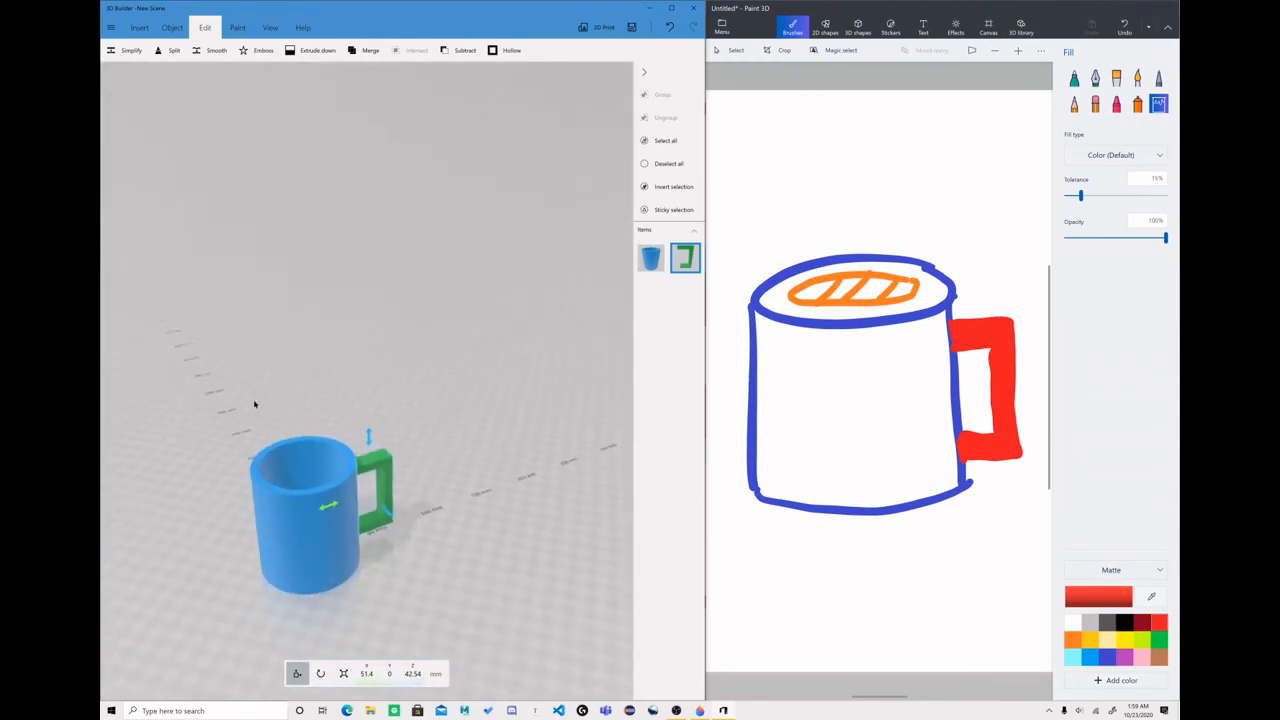
{"action": "scroll", "coordinate": [414, 391], "scroll_direction": "up", "scroll_amount": 5}
{"action": "mouse_move", "coordinate": [469, 210]}
{"action": "left_mouse_down"}
{"action": "mouse_move", "coordinate": [380, 234]}
{"action": "mouse_move", "coordinate": [421, 292]}
{"action": "left_mouse_up"}
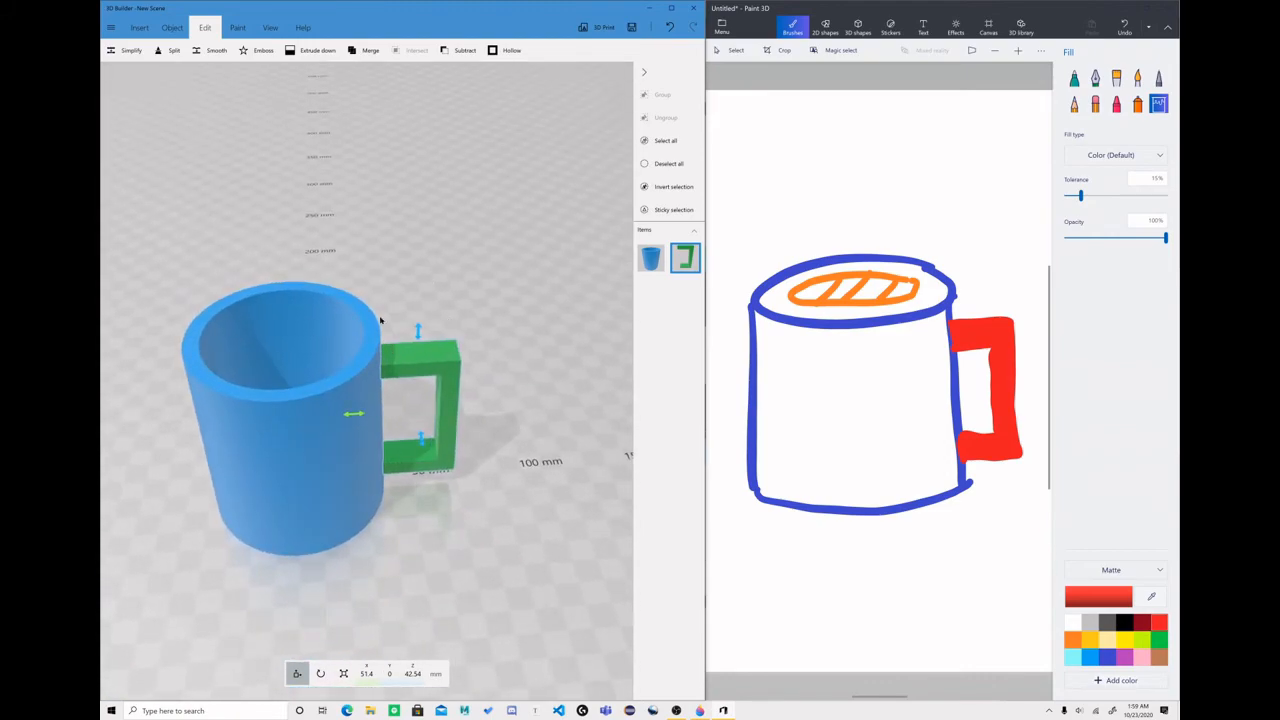
- Merge the mug body and the handle into a single object and view it from the handle side
{"action": "left_click", "coordinate": [373, 328], "text": "ctrl"}
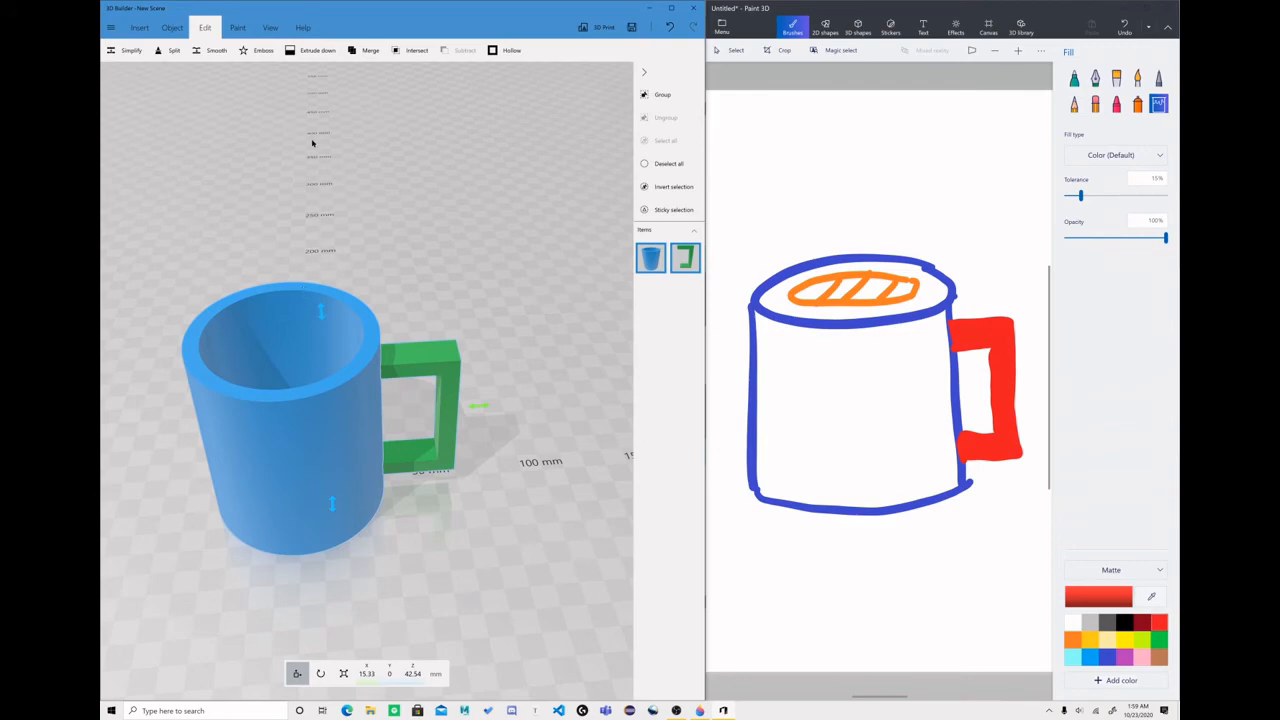
{"action": "left_click", "coordinate": [367, 50]}
{"action": "mouse_move", "coordinate": [459, 245]}
{"action": "left_mouse_down"}
{"action": "mouse_move", "coordinate": [240, 220]}
{"action": "mouse_move", "coordinate": [317, 300]}
{"action": "mouse_move", "coordinate": [480, 294]}
{"action": "mouse_move", "coordinate": [336, 299]}
{"action": "left_mouse_up"}
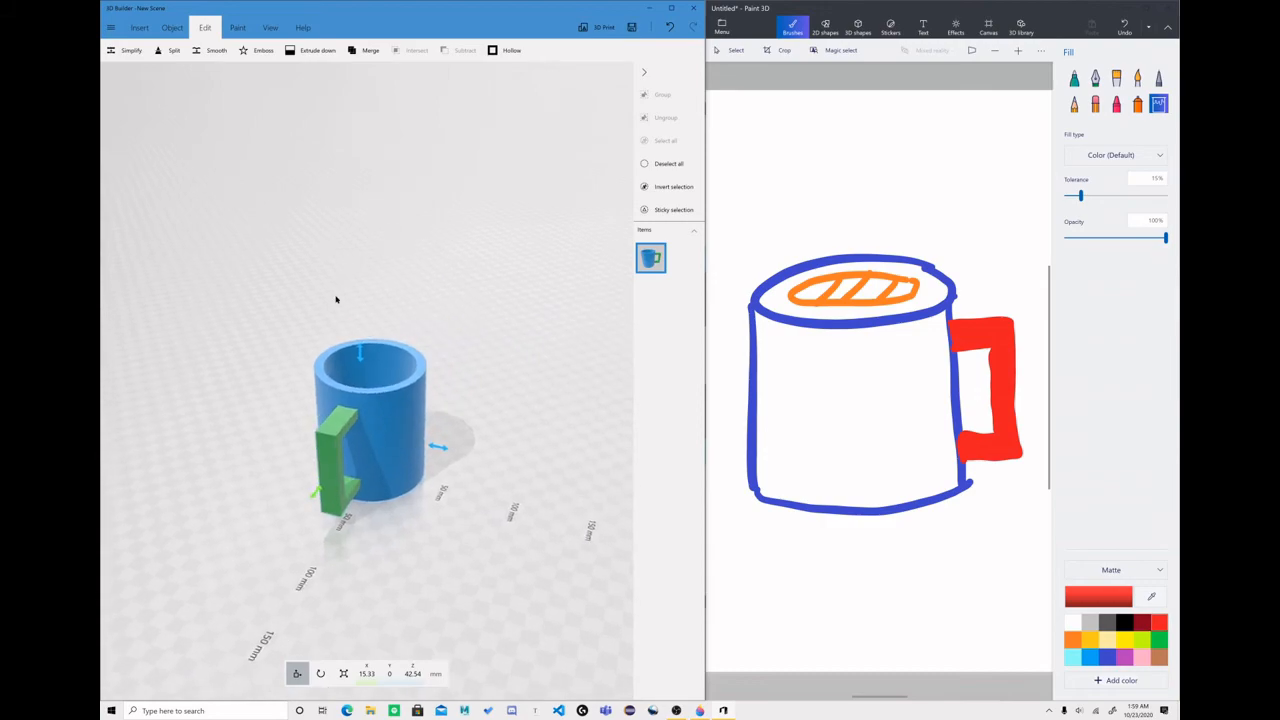
{"action": "mouse_move", "coordinate": [414, 260]}
{"action": "left_mouse_down"}
{"action": "mouse_move", "coordinate": [203, 300]}
{"action": "mouse_move", "coordinate": [231, 320]}
{"action": "mouse_move", "coordinate": [221, 419]}
{"action": "mouse_move", "coordinate": [409, 312]}
{"action": "left_mouse_up"}
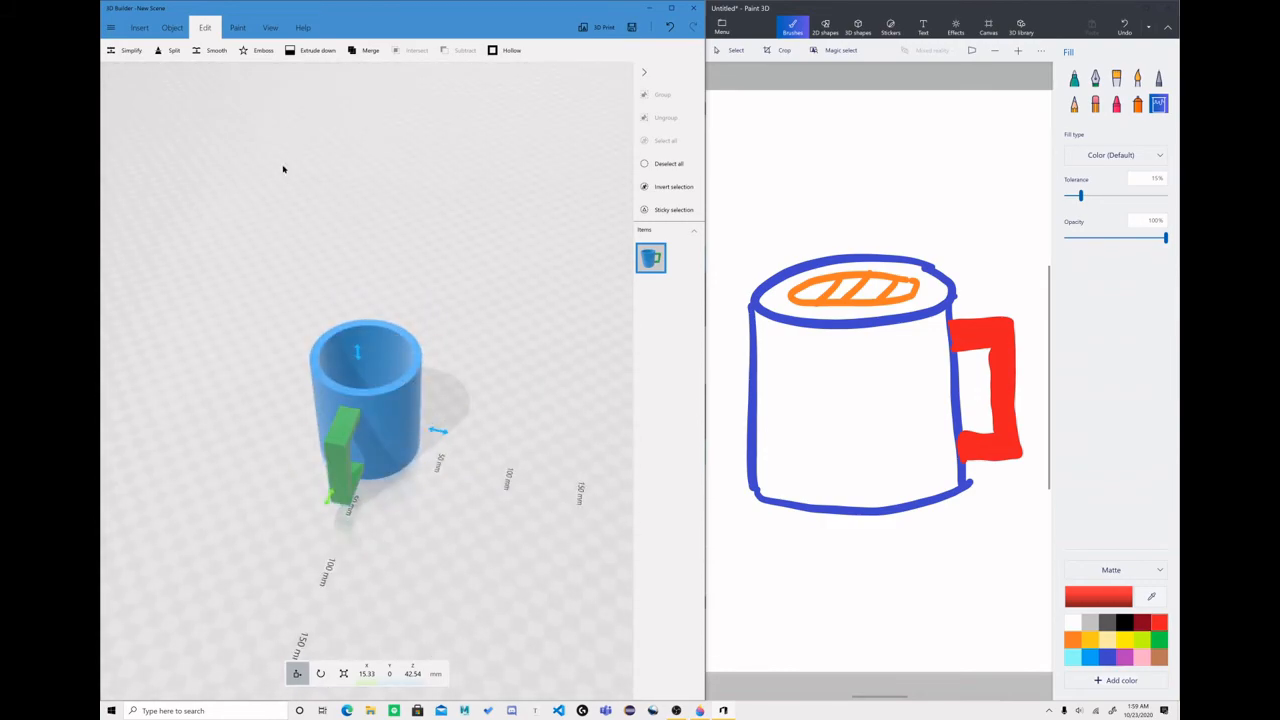
{"action": "left_click_drag", "start_coordinate": [330, 391], "coordinate": [306, 592]}
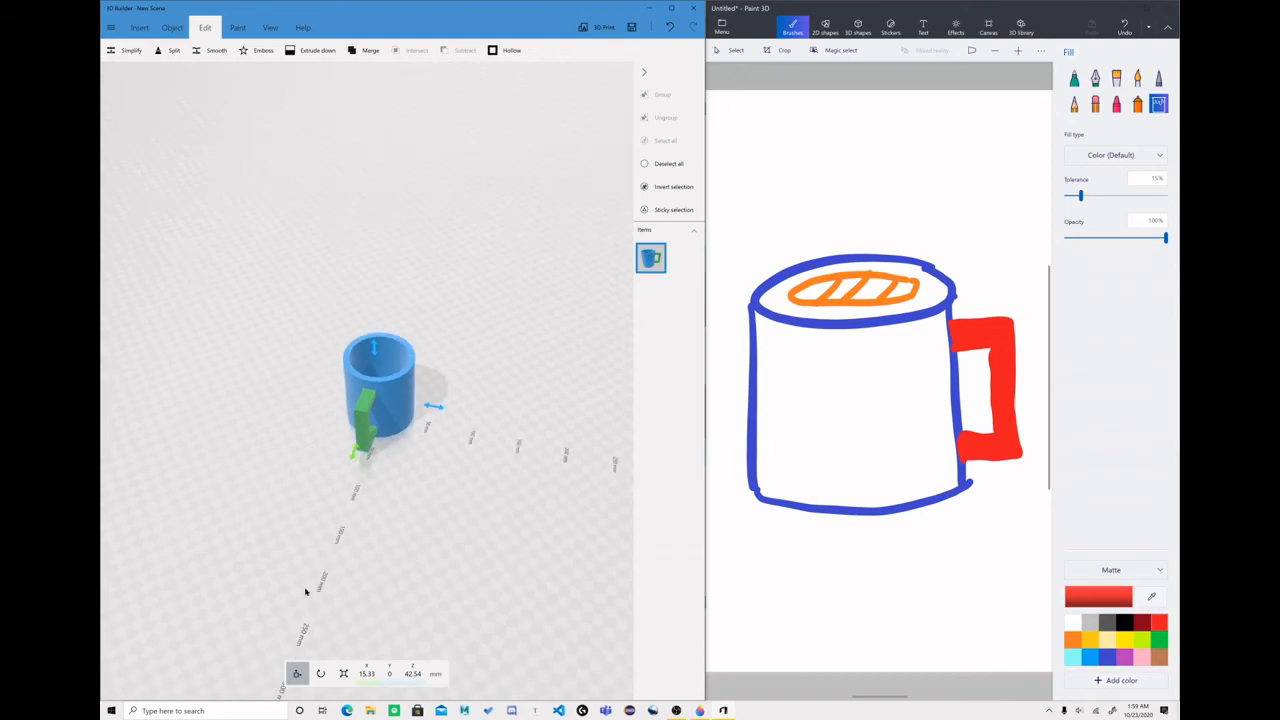
- Test-rotate the merged mug, tilting it to a pitch of about 25.1°, and undo the test rotations
{"action": "left_click", "coordinate": [322, 672]}
{"action": "mouse_move", "coordinate": [303, 480]}
{"action": "left_mouse_down"}
{"action": "mouse_move", "coordinate": [286, 371]}
{"action": "mouse_move", "coordinate": [223, 551]}
{"action": "mouse_move", "coordinate": [352, 429]}
{"action": "mouse_move", "coordinate": [423, 471]}
{"action": "mouse_move", "coordinate": [451, 471]}
{"action": "mouse_move", "coordinate": [471, 277]}
{"action": "mouse_move", "coordinate": [442, 300]}
{"action": "mouse_move", "coordinate": [443, 394]}
{"action": "mouse_move", "coordinate": [423, 400]}
{"action": "left_mouse_up"}
{"action": "left_click_drag", "start_coordinate": [445, 568], "coordinate": [456, 627]}
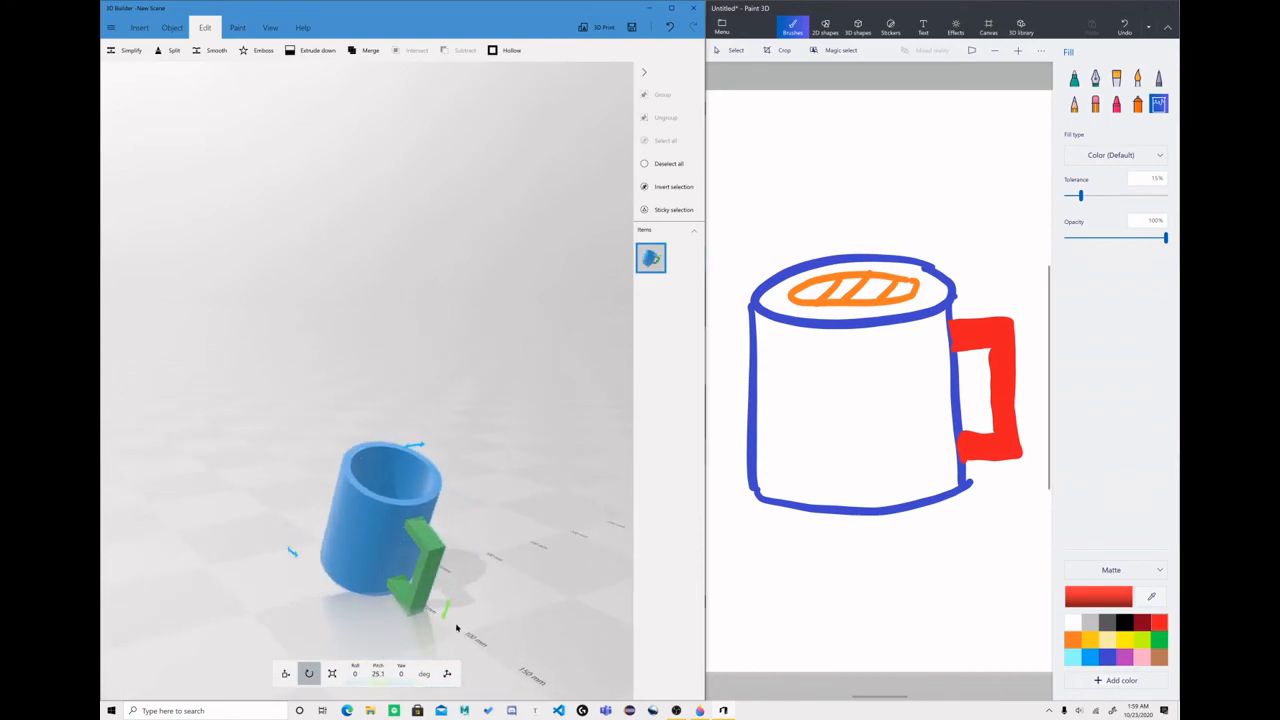
{"action": "key", "text": "ctrl+z"}
{"action": "left_click_drag", "start_coordinate": [499, 468], "coordinate": [337, 484]}
{"action": "left_click_drag", "start_coordinate": [418, 487], "coordinate": [489, 431]}
{"action": "key", "text": "ctrl+z"}
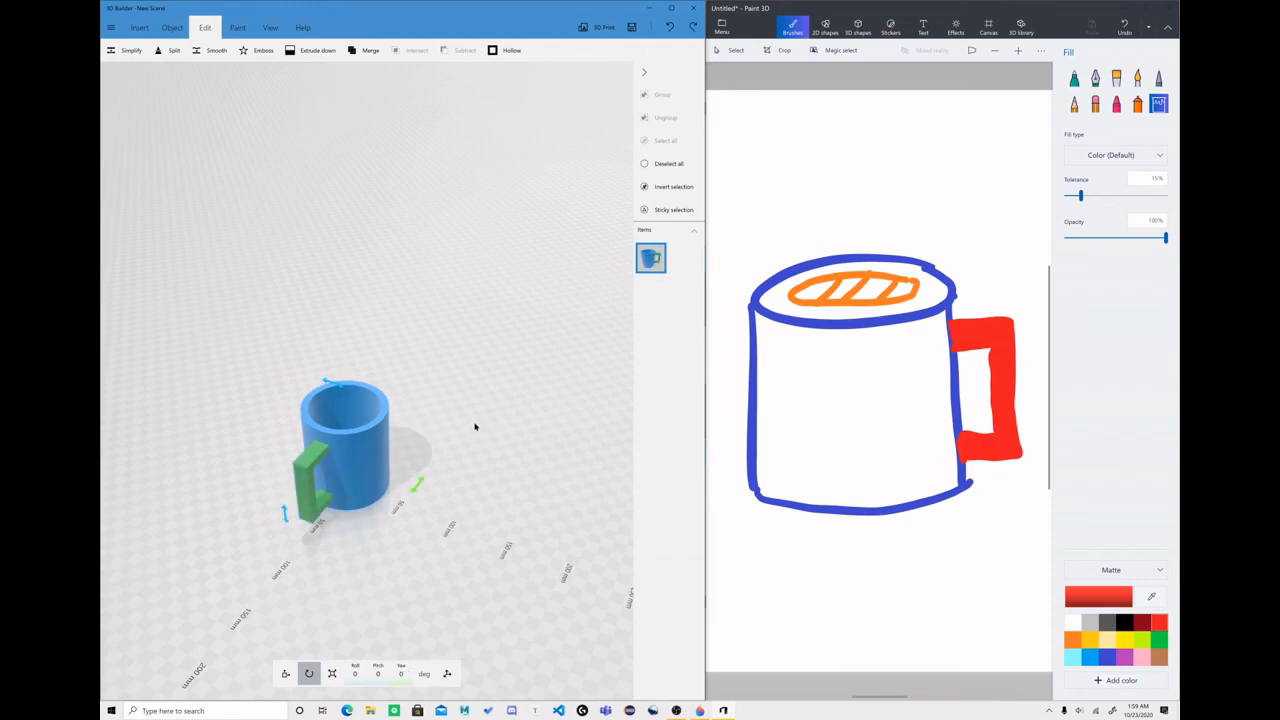
{"action": "scroll", "coordinate": [475, 427], "scroll_direction": "down", "scroll_amount": 2}
{"action": "left_click_drag", "start_coordinate": [184, 400], "coordinate": [517, 357]}
{"action": "right_click_drag", "start_coordinate": [501, 373], "coordinate": [412, 389]}
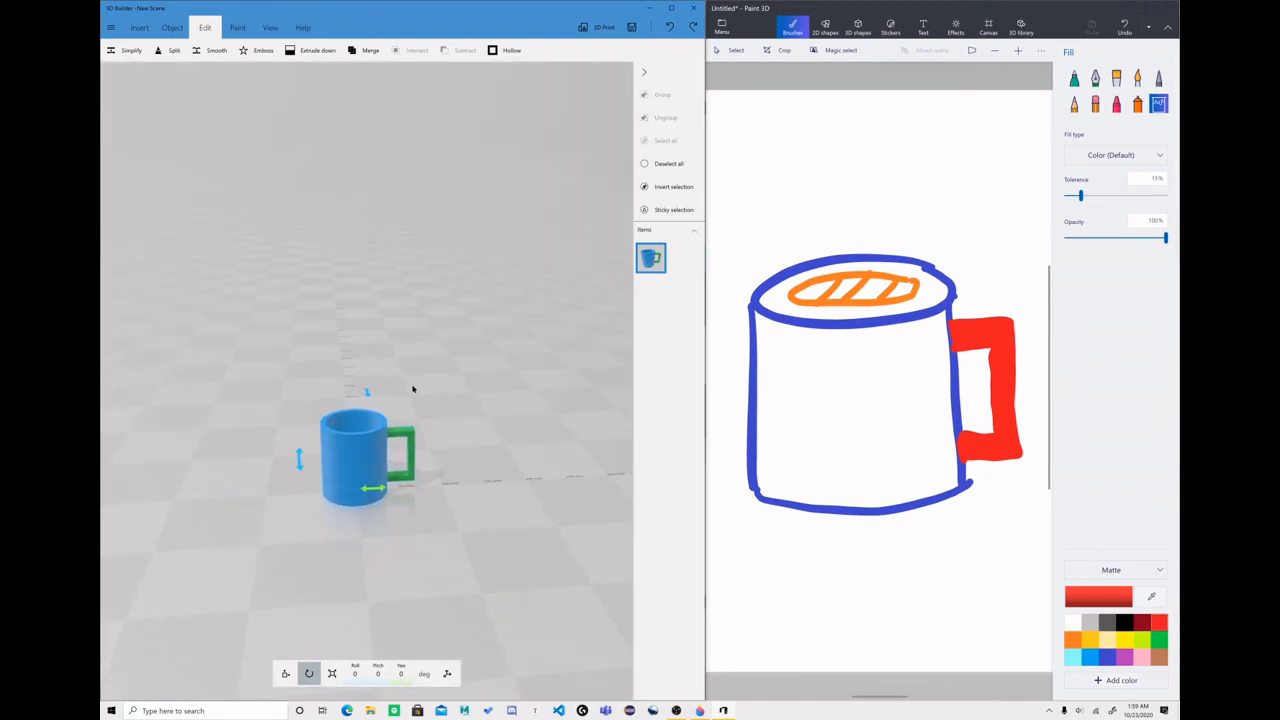
{"action": "scroll", "coordinate": [414, 388], "scroll_direction": "up", "scroll_amount": 2}
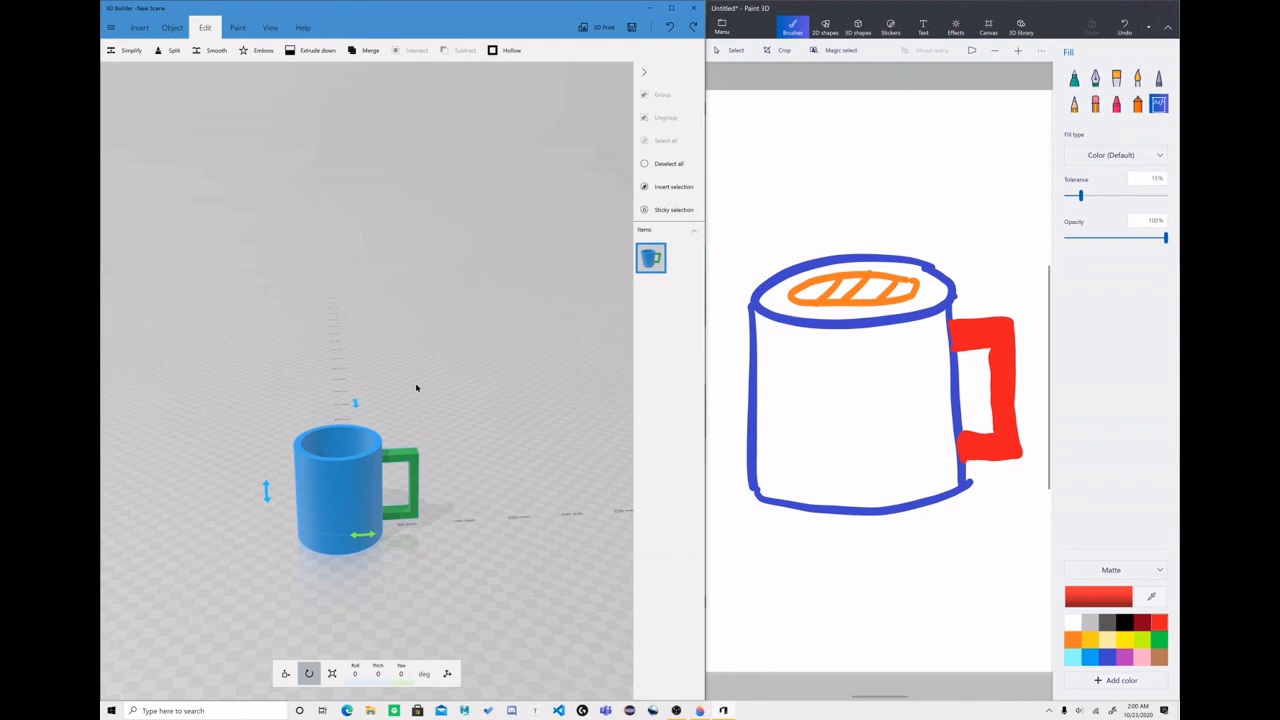